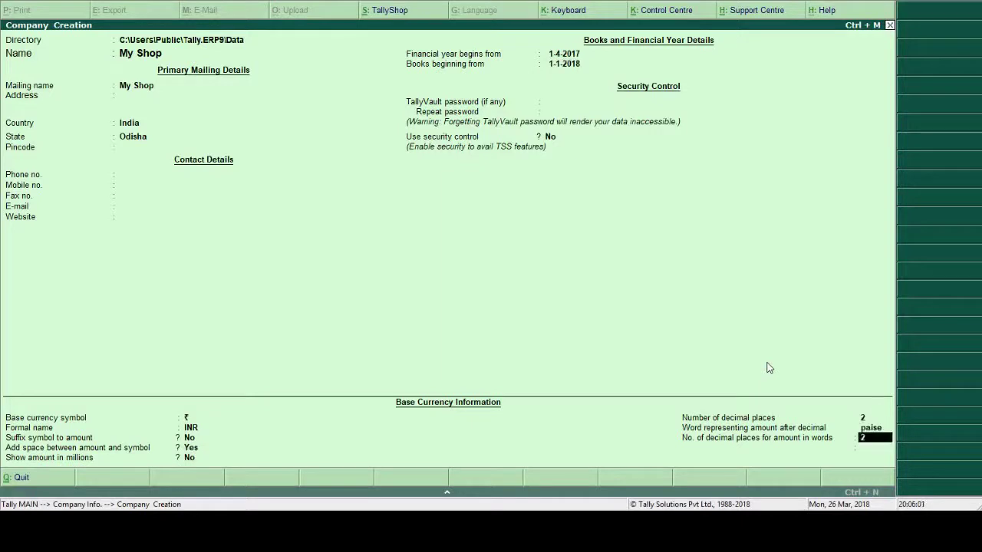
- Finish creating the My Shop company and open its Statutory & Taxation features
key("Return")
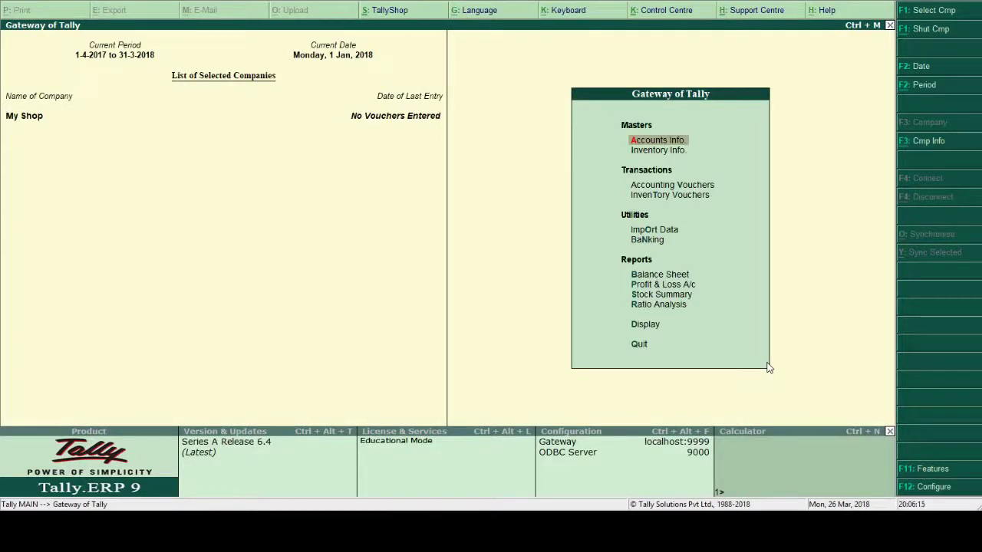
key("F11")
key("Down")
key("Down")
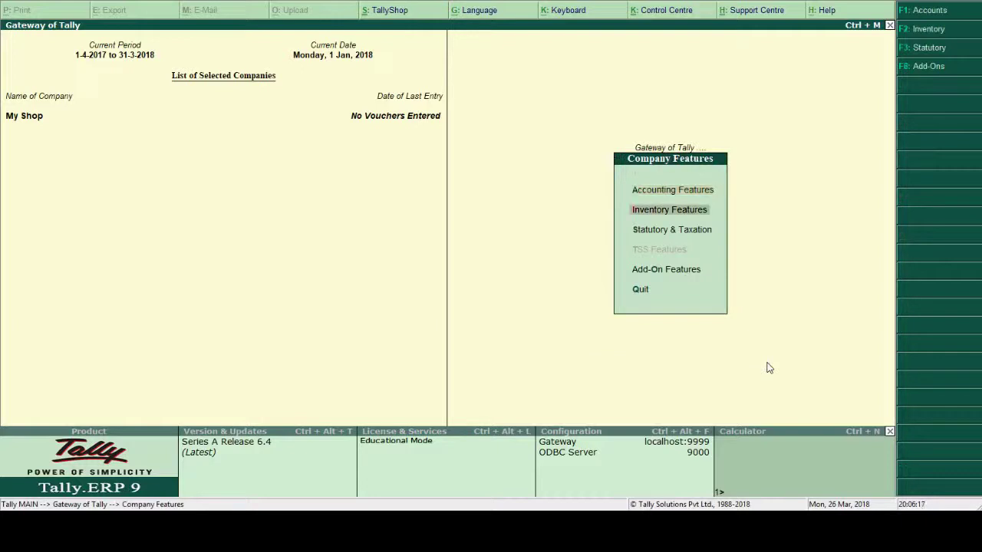
key("Return")
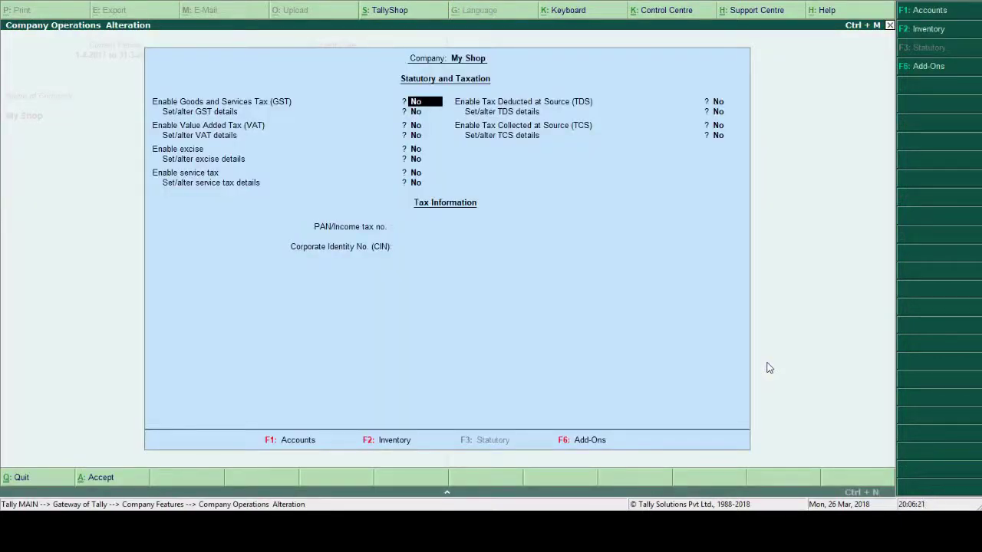
- Enable Goods and Services Tax (GST) for the company and choose to set its GST details
type("y")
key("Return")
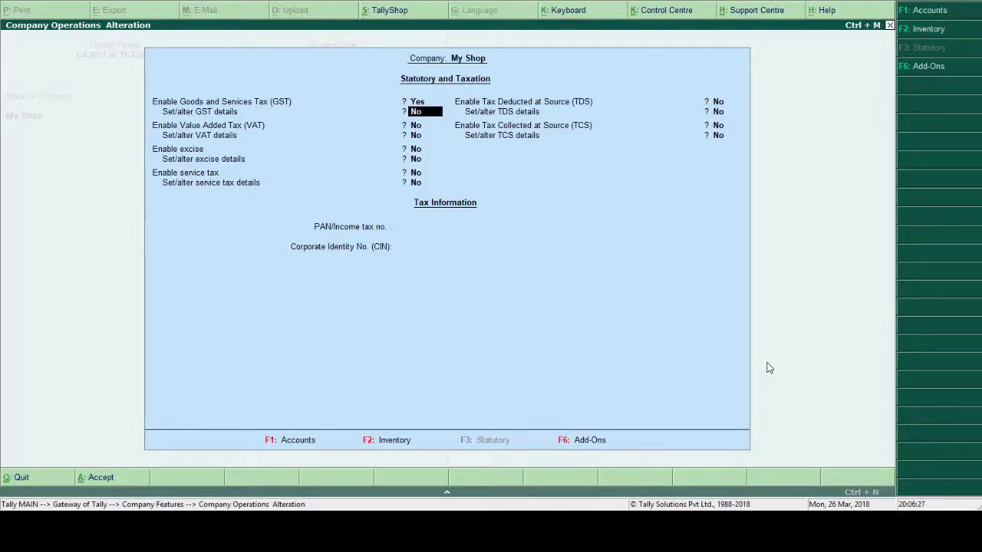
type("y")
key("Return")
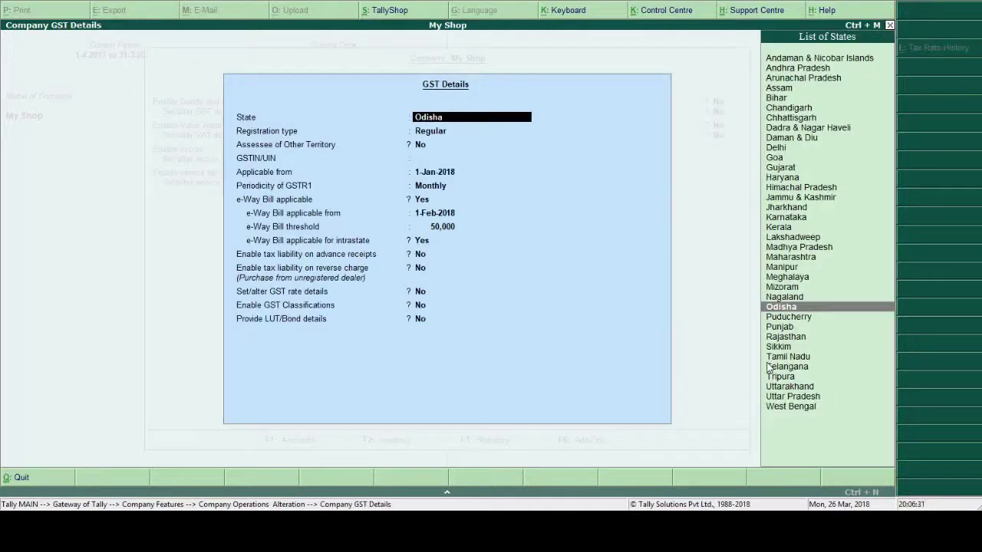
- Keep Odisha as the company's GST state and change the registration type to Composition, declining the offered help
key("Return")
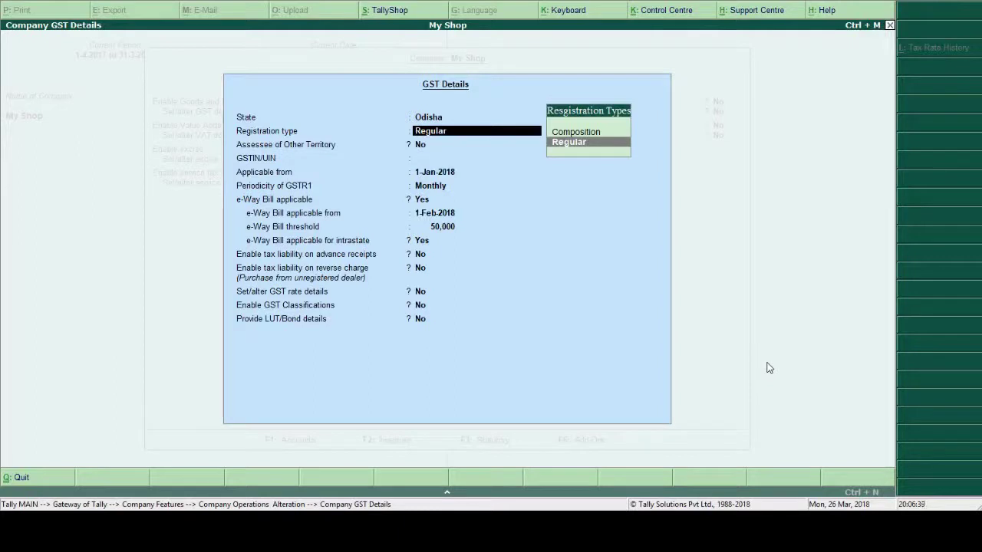
key("Up")
key("Down")
key("Up")
key("Down")
key("Up")
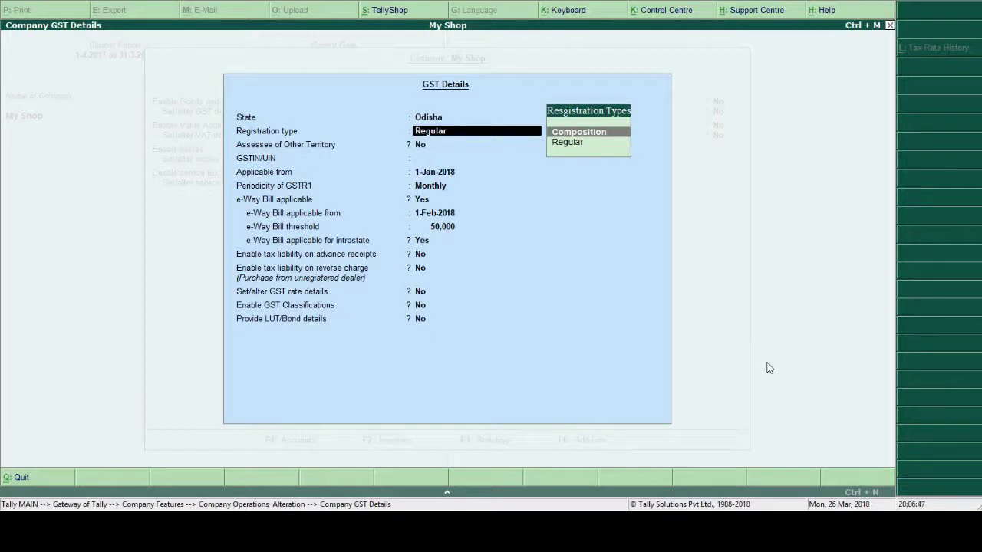
key("Return")
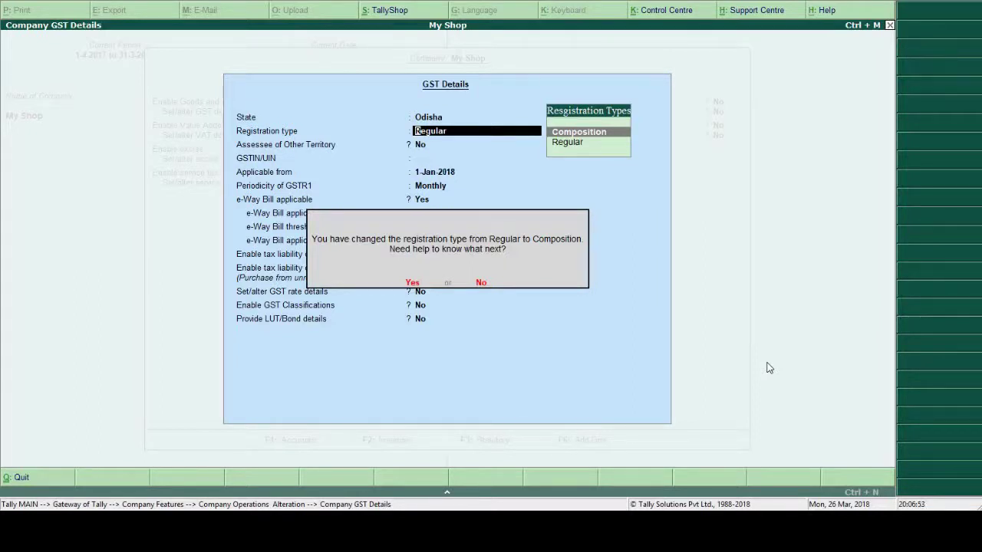
key("n")
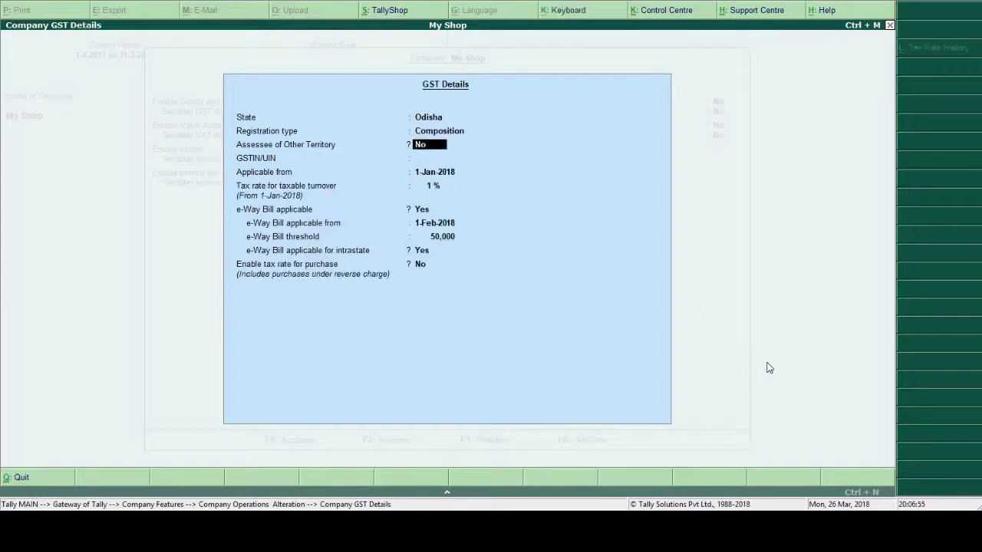
- Enter the company's GSTIN, keeping Assessee of Other Territory at No, applicability from 1-Jan-2018 and the 1% tax rate
key("Return")
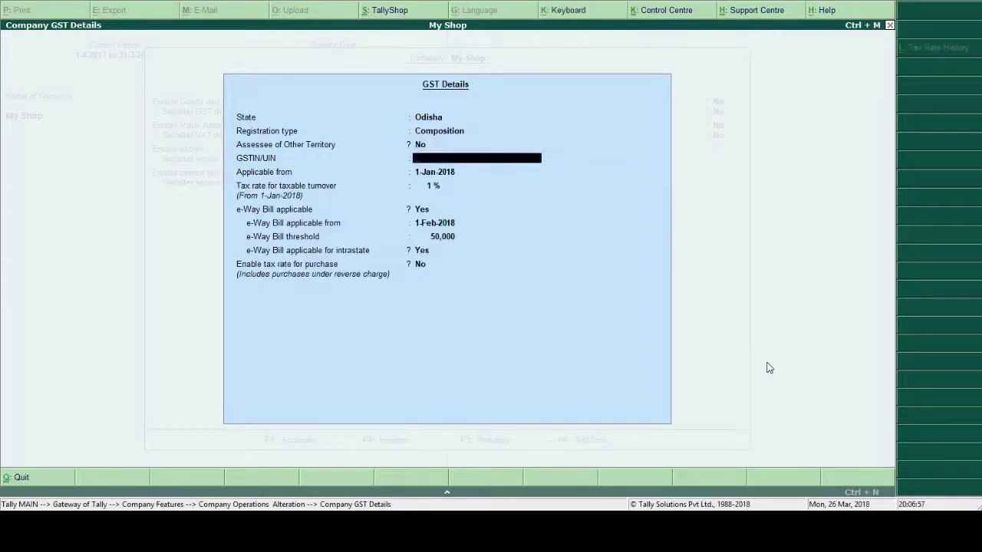
type("21ASDFE1")
type("234A1Z5")
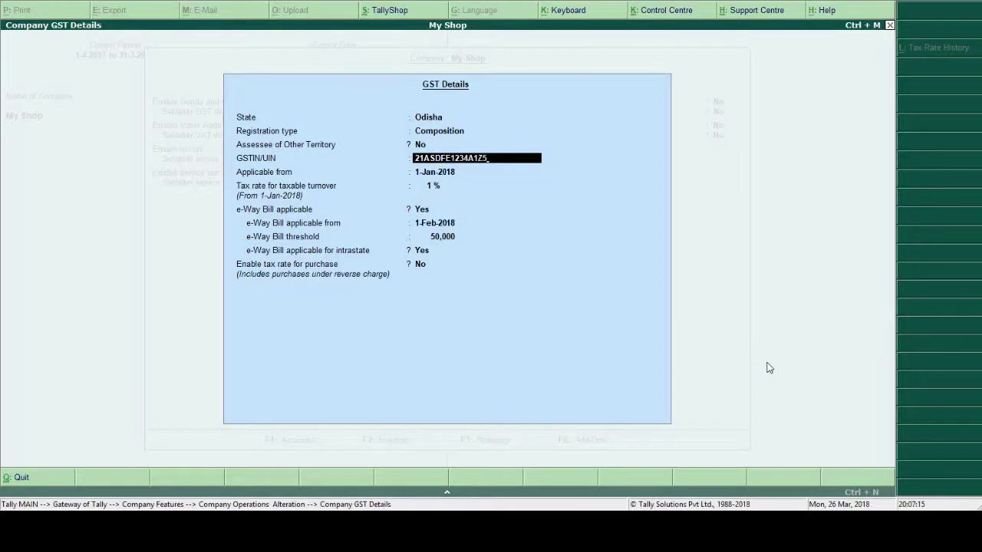
key("Return")
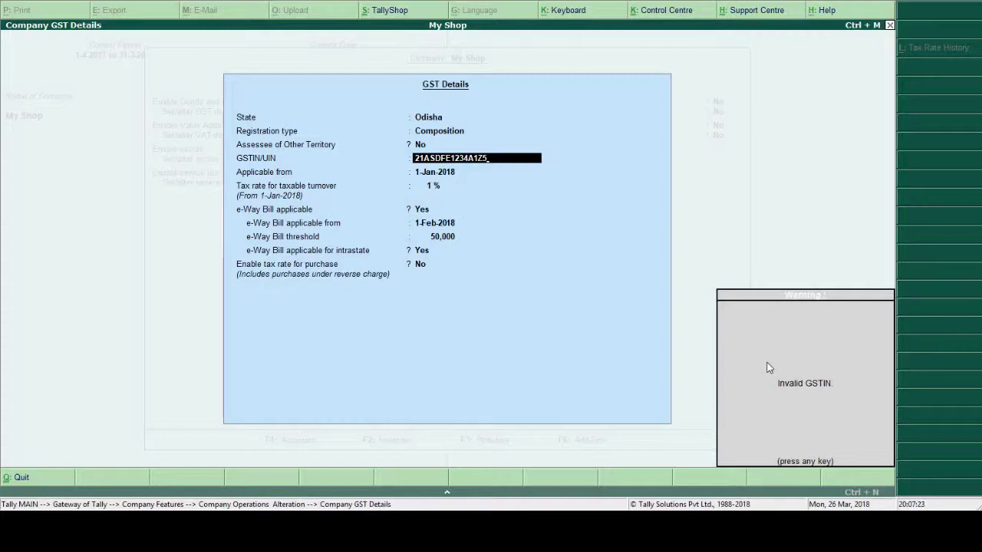
key("Return")
key("Return")
key("Return")
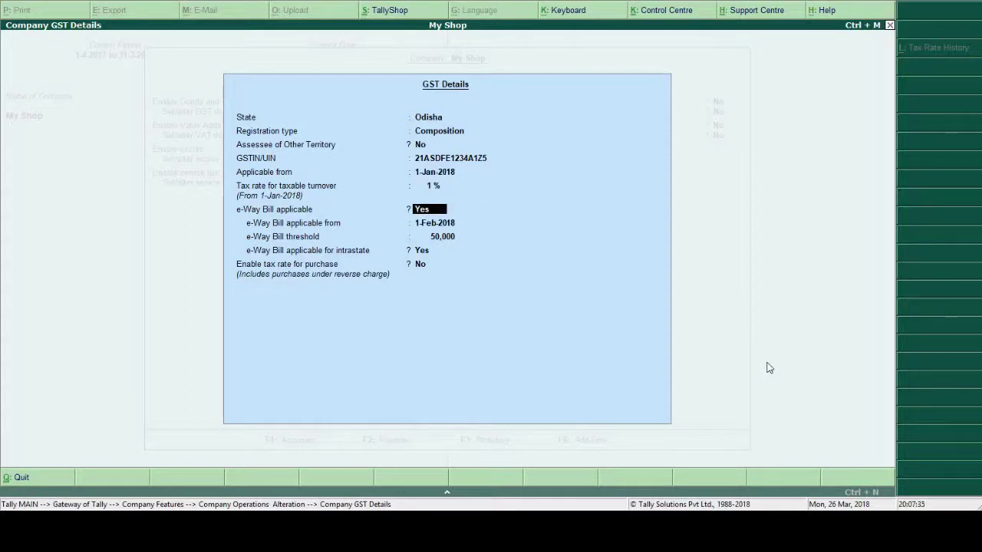
- Set e-Way Bill applicable to No, enable the tax rate for purchase, and save the company's GST features
type("n")
key("Return")
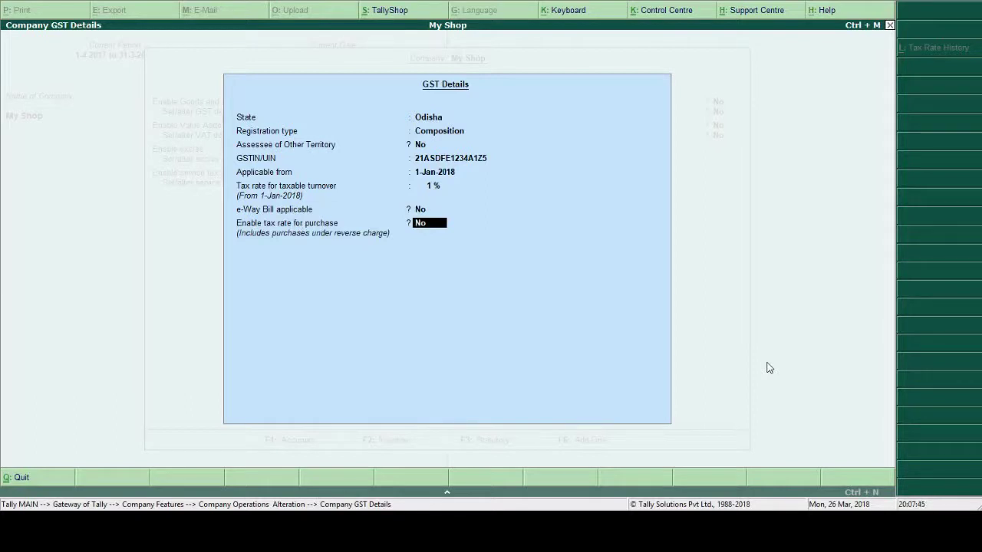
type("y")
key("Return")
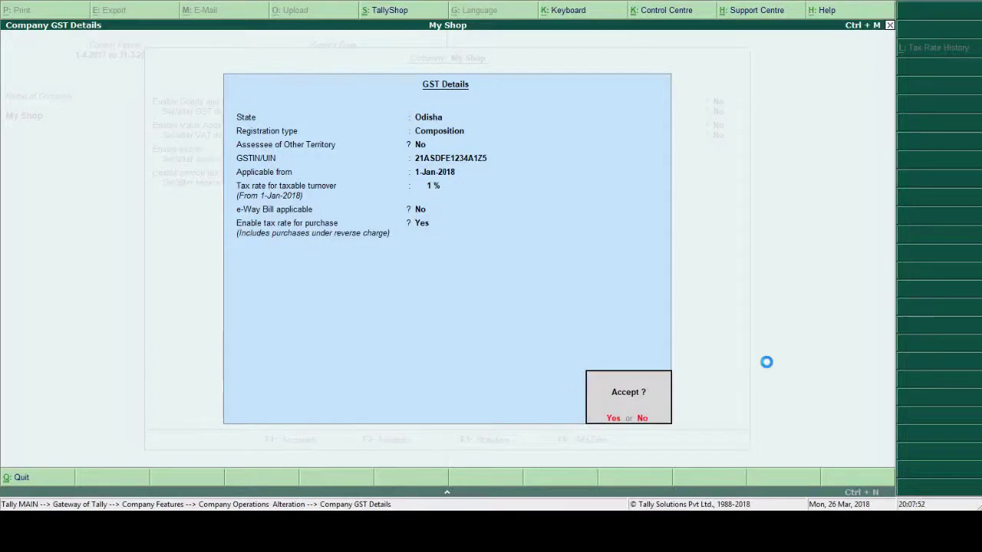
key("Return")
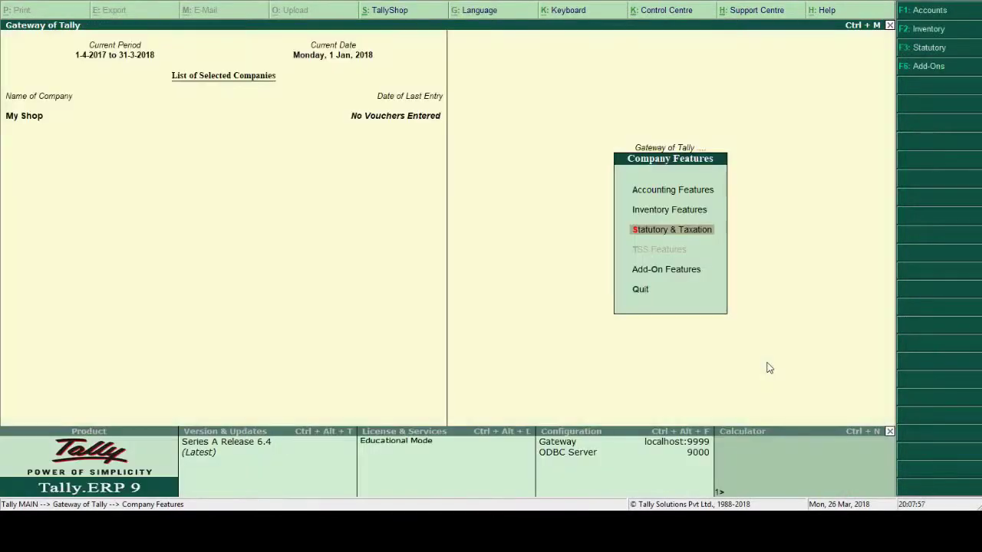
key("Escape")
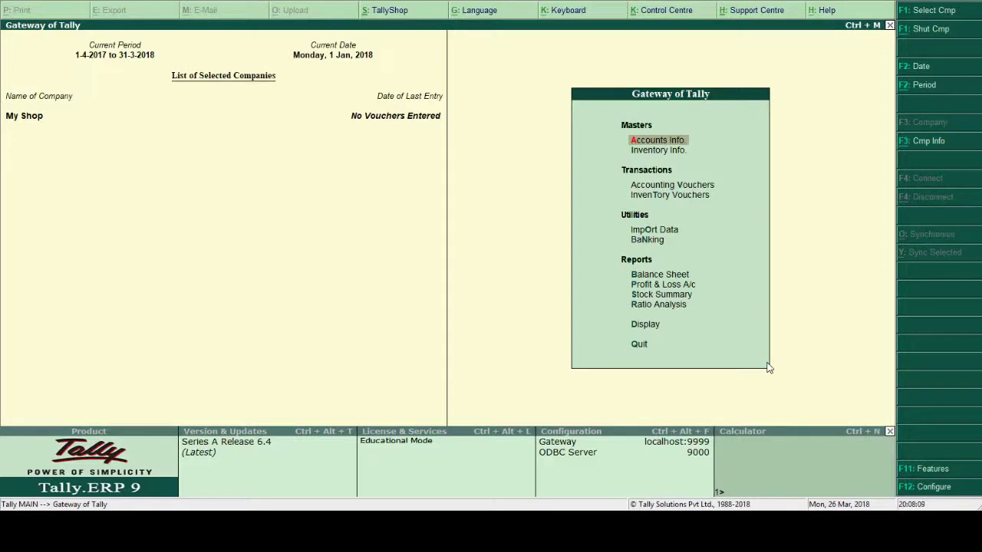
- Start a purchase voucher, leaving the supplier invoice number and date blank
key("Down")
key("Down")
key("Return")
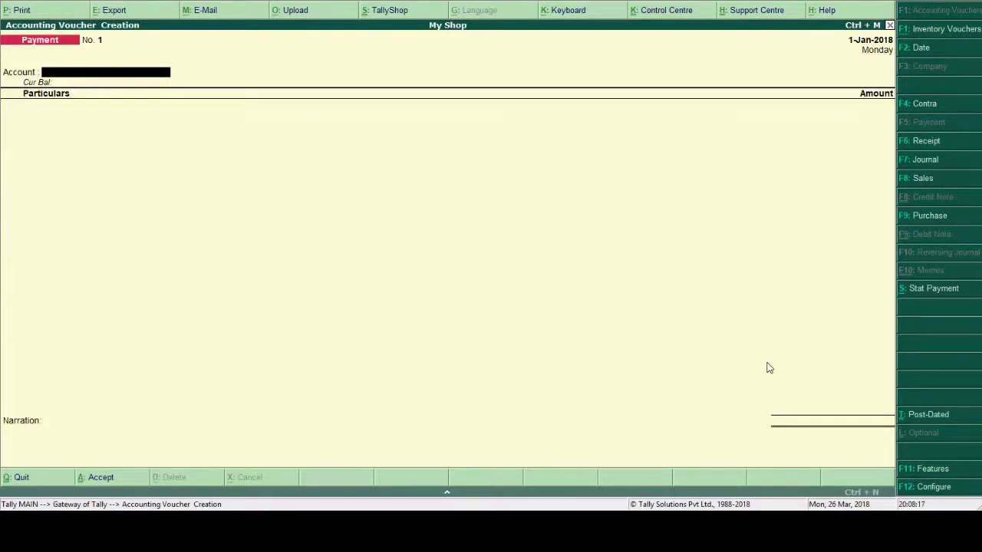
key("F9")
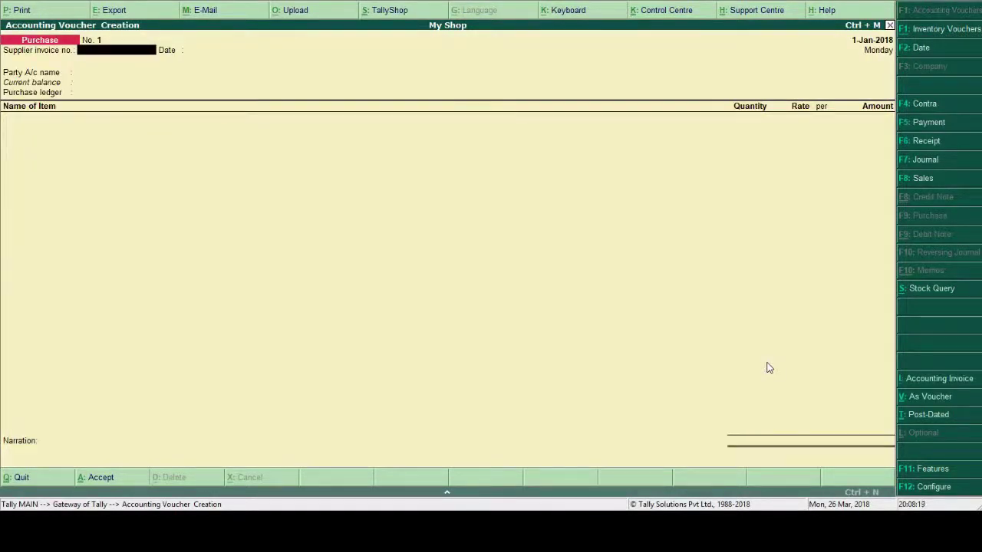
key("Return")
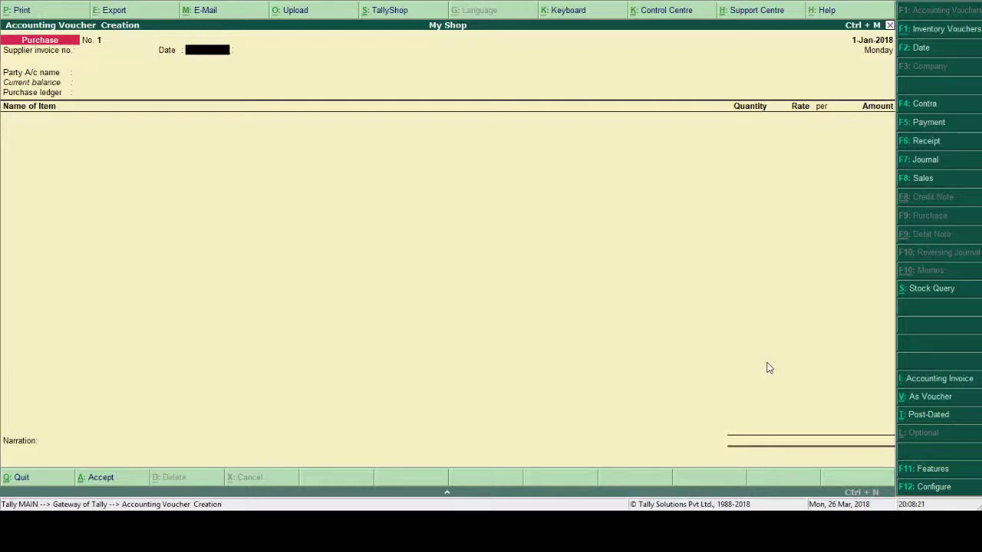
key("Return")
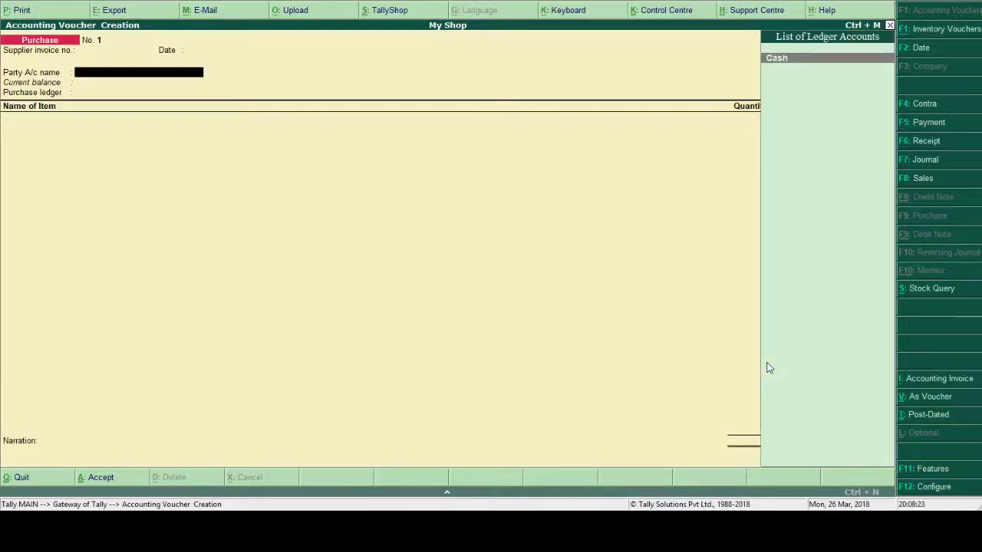
- Start a new party ledger named Compiste Dealer from the voucher and place it under Sundry Creditors
key("alt+c")
type("C")
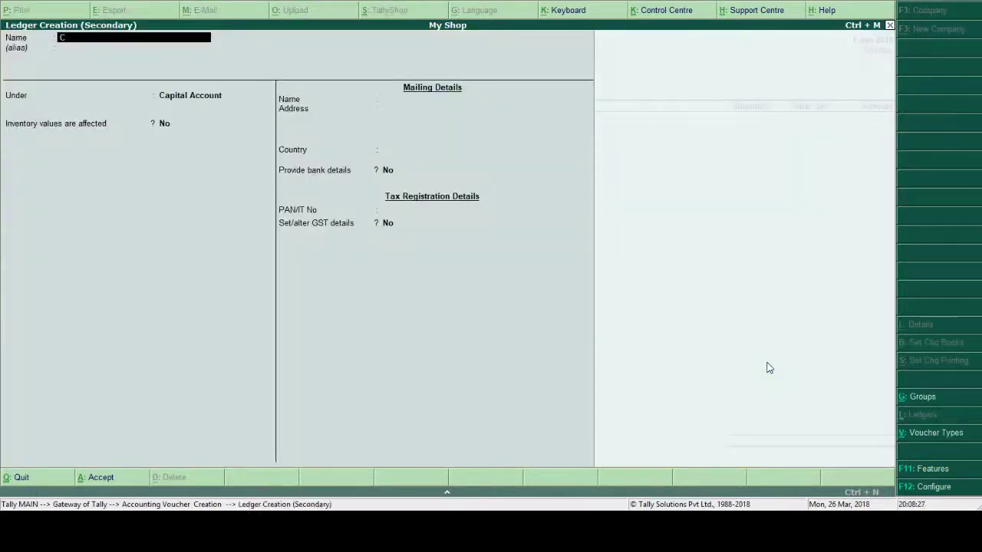
type("ompiste Dealer")
key("Return")
key("Return")
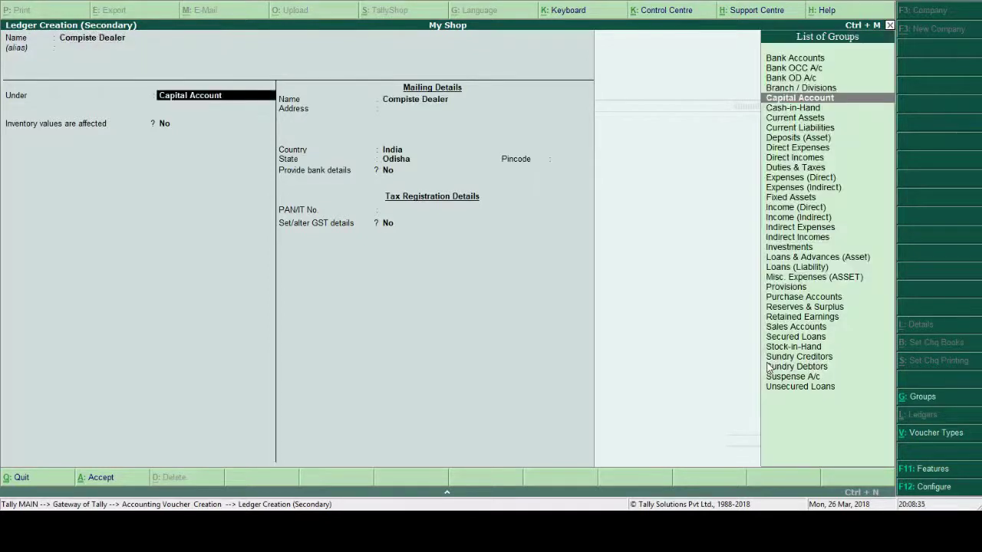
type("sc")
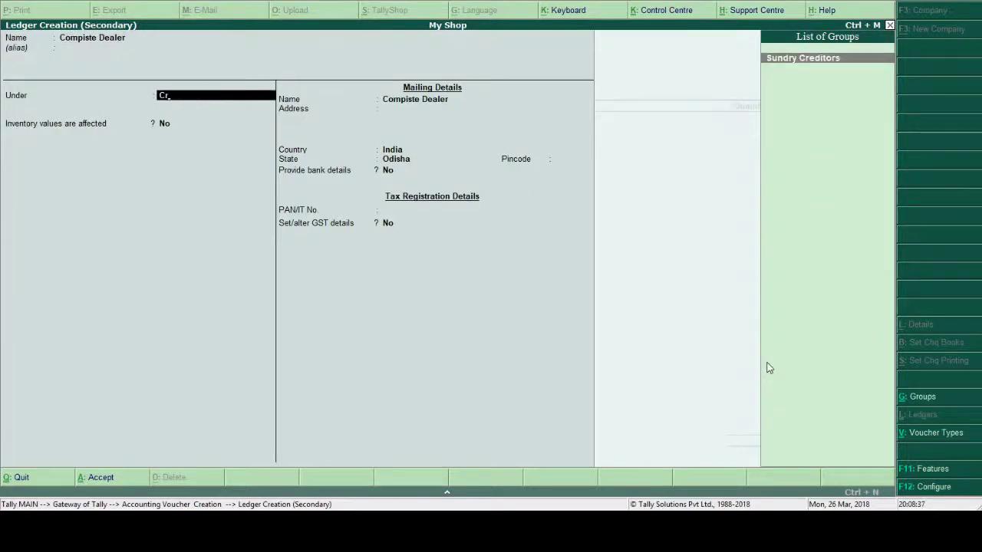
key("Return")
- Keep the default bill-by-bill, credit, inventory, mailing and bank settings for the Compiste Dealer ledger, leaving the PAN blank
key("Return")
key("Return")
key("Return")
key("Return")
key("Return")
key("Return")
key("Return")
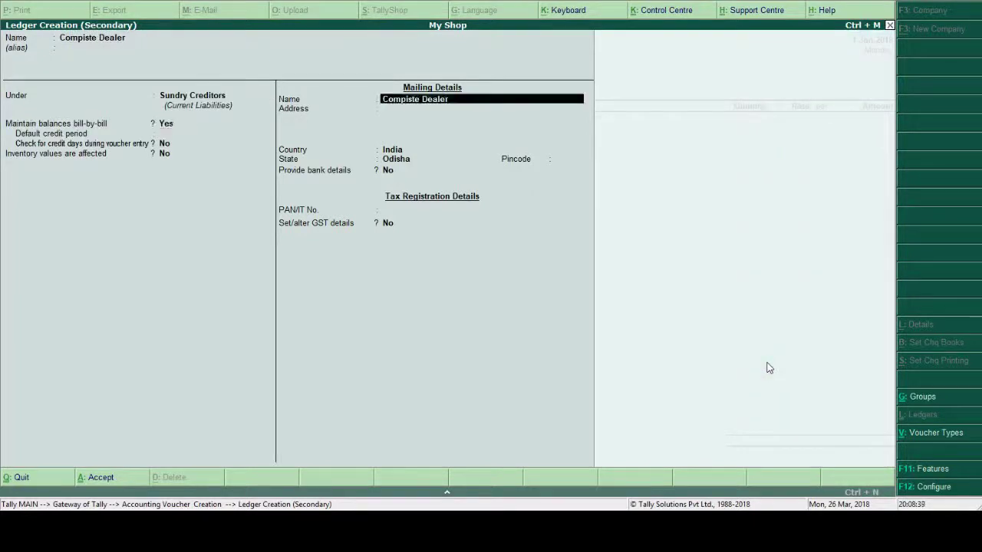
key("Return")
key("Return")
key("Return")
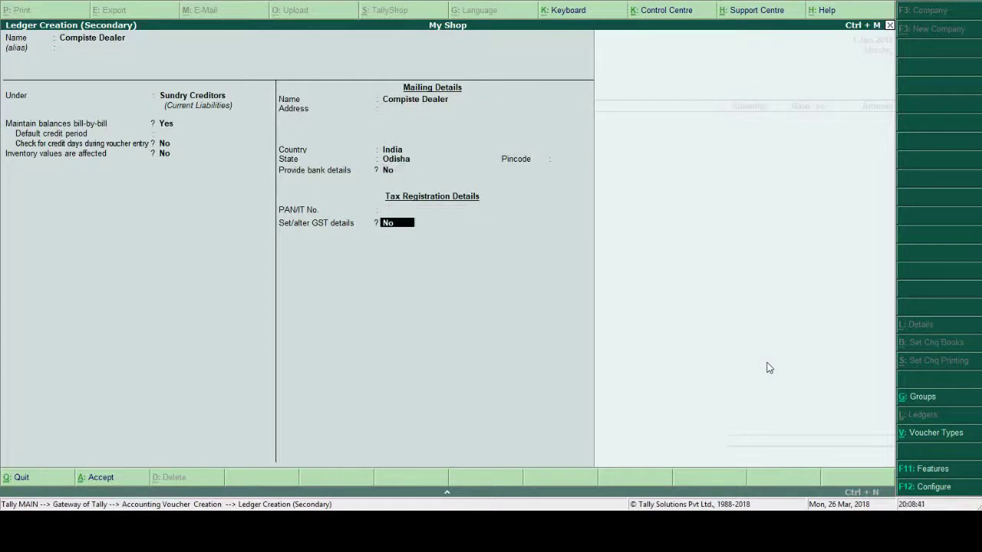
- Set the dealer ledger's GST details to registration type Composition and enter the party's GSTIN
type("y")
key("Return")
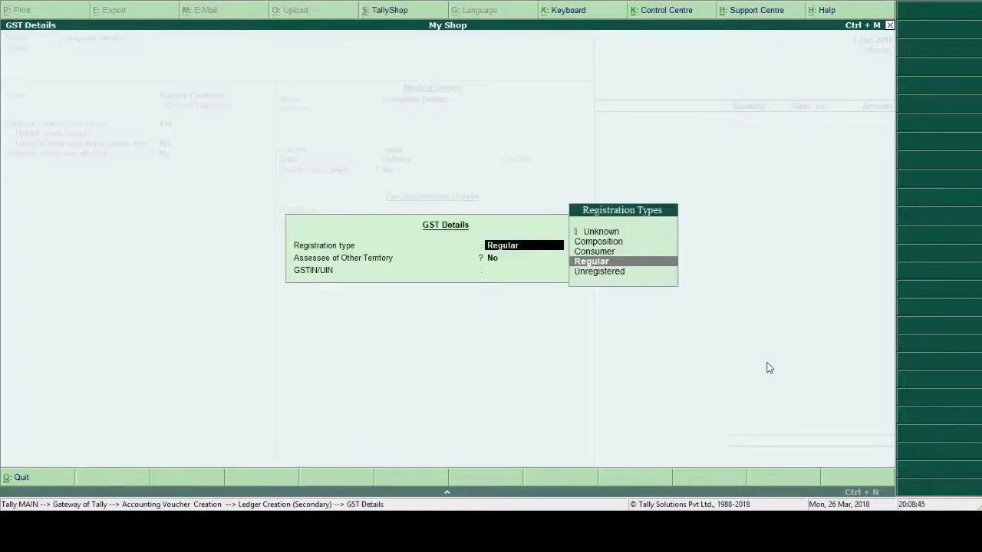
key("Up")
key("Up")
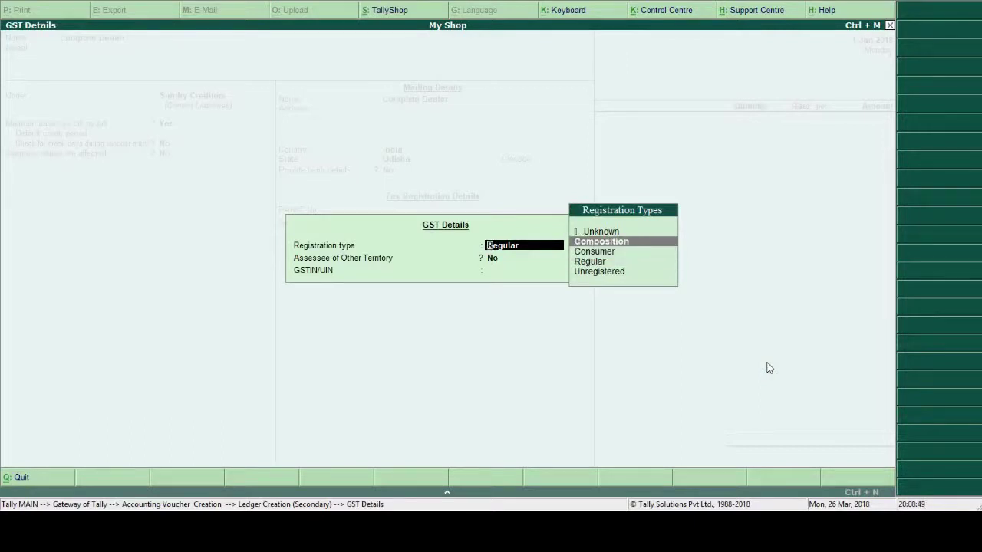
key("Return")
key("Return")
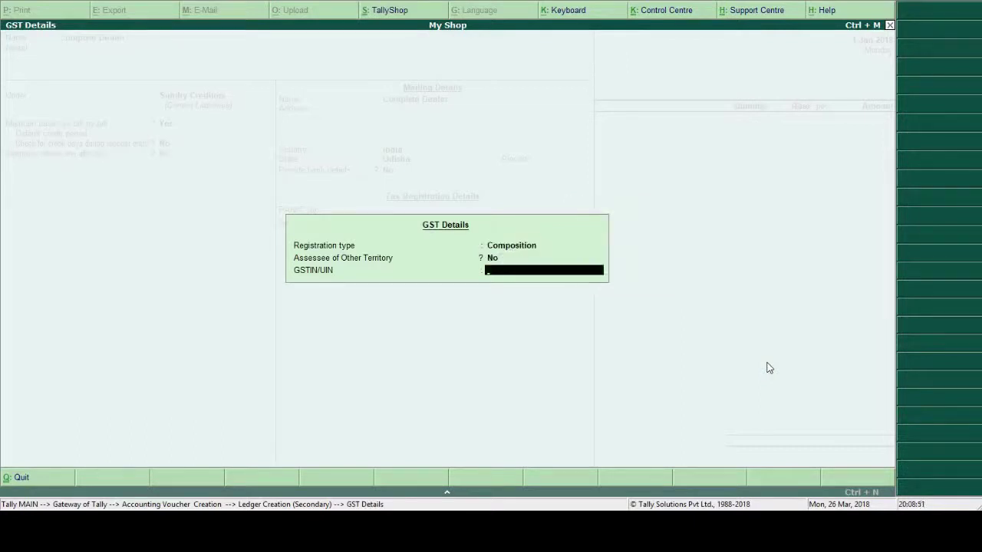
type("21ASWQE1234A1Z")
key("Return")
key("Return")
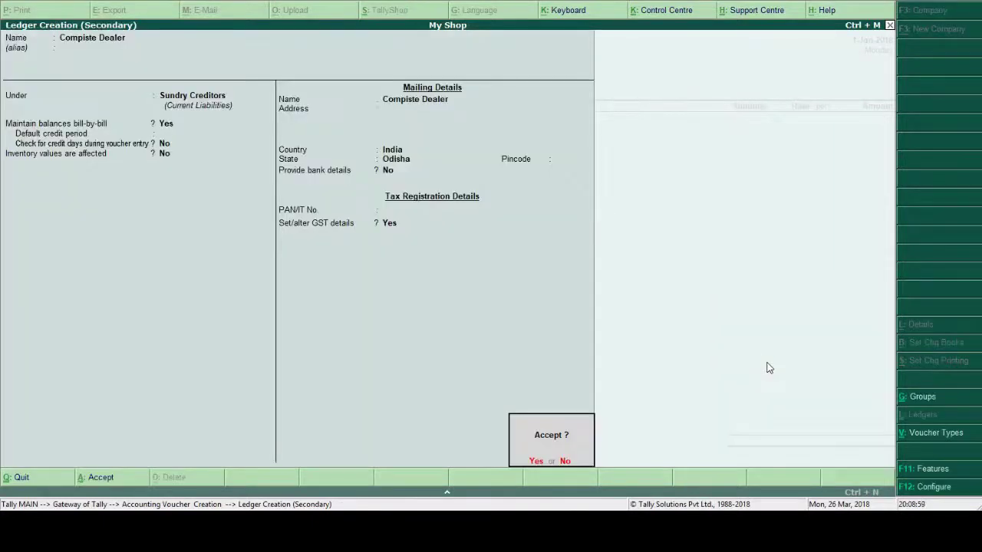
- Save the Compiste Dealer ledger and use it as the purchase voucher's party account with the default party details
key("Return")
key("Return")
key("Return")
key("Return")
key("Return")
key("Return")
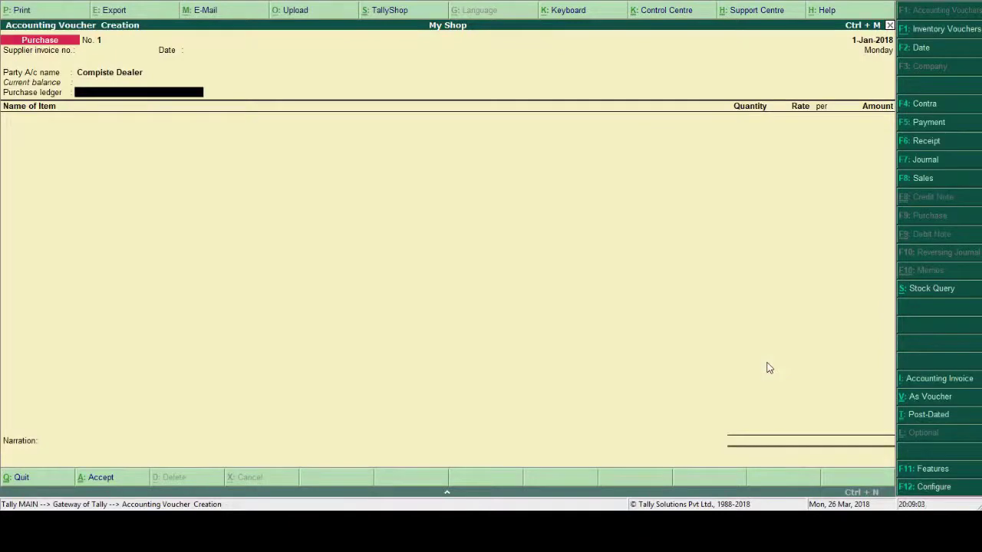
- Start a new ledger named Purchase for the voucher's purchase ledger, without an alias
key("alt+c")
type("Purc")
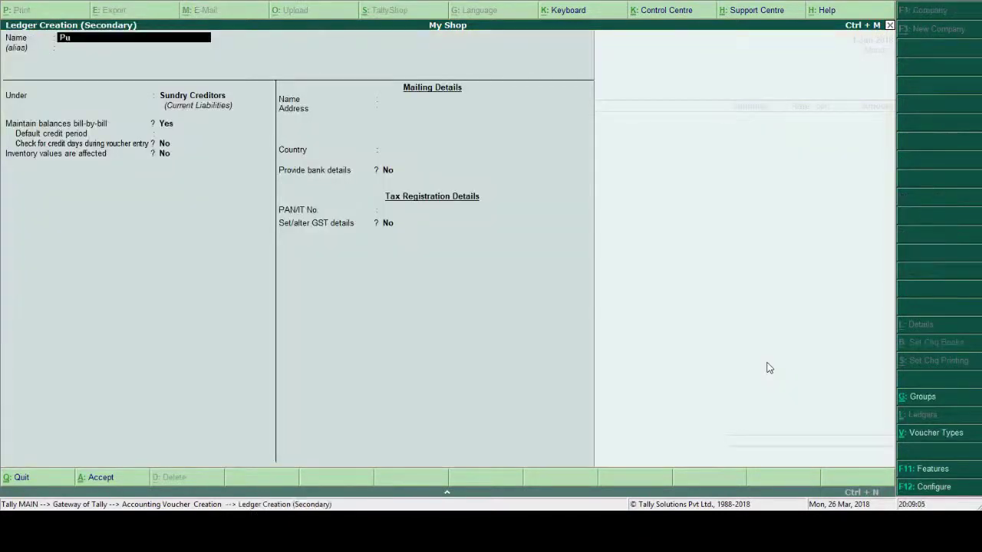
key("BackSpace")
key("BackSpace")
type("rchase")
key("Return")
key("Return")
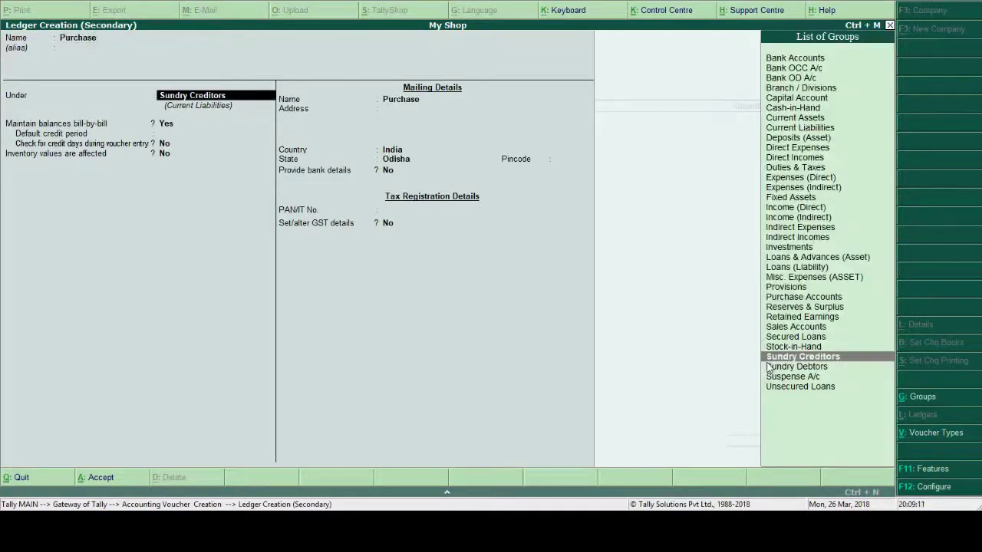
- Place the Purchase ledger under Purchase Accounts and keep inventory values affected at Yes
type("P")
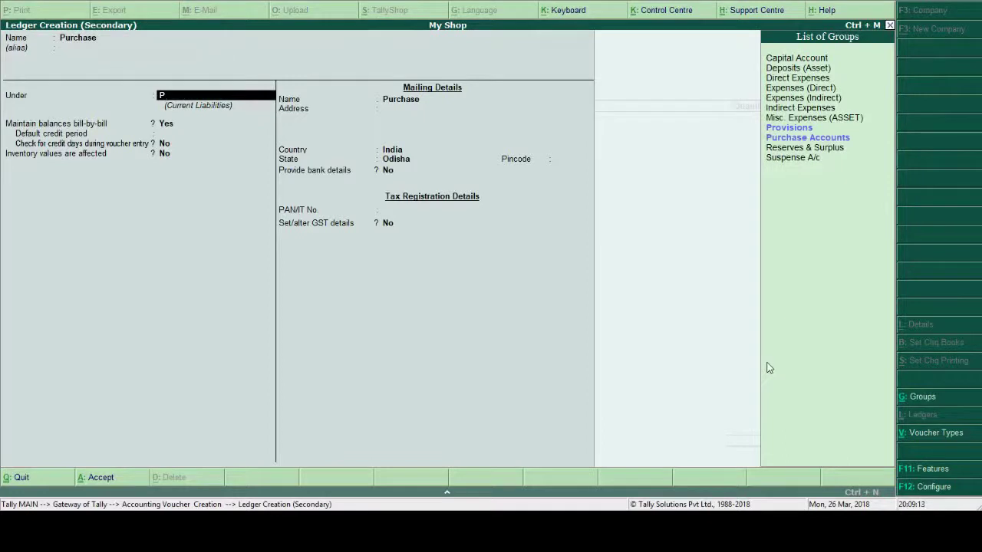
type("u")
key("Return")
key("Return")
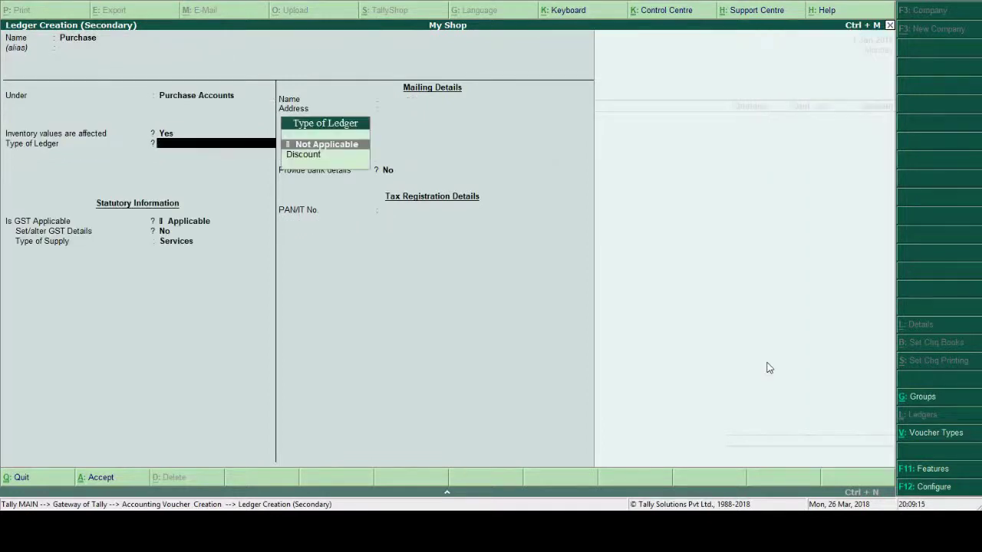
- Set the Purchase ledger's type to Not Applicable, keeping GST applicable without separate GST details
key("Return")
key("BackSpace")
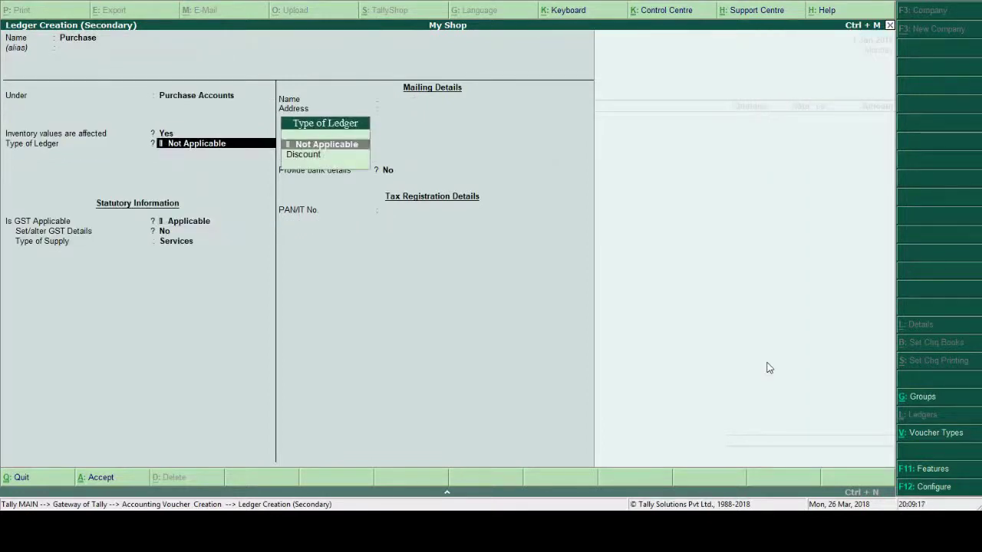
key("Return")
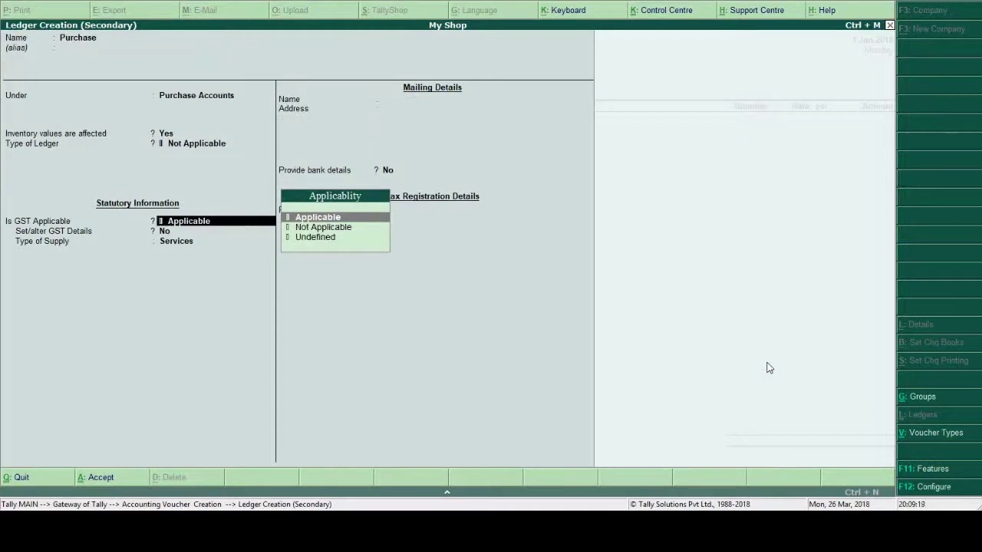
key("Return")
key("Return")
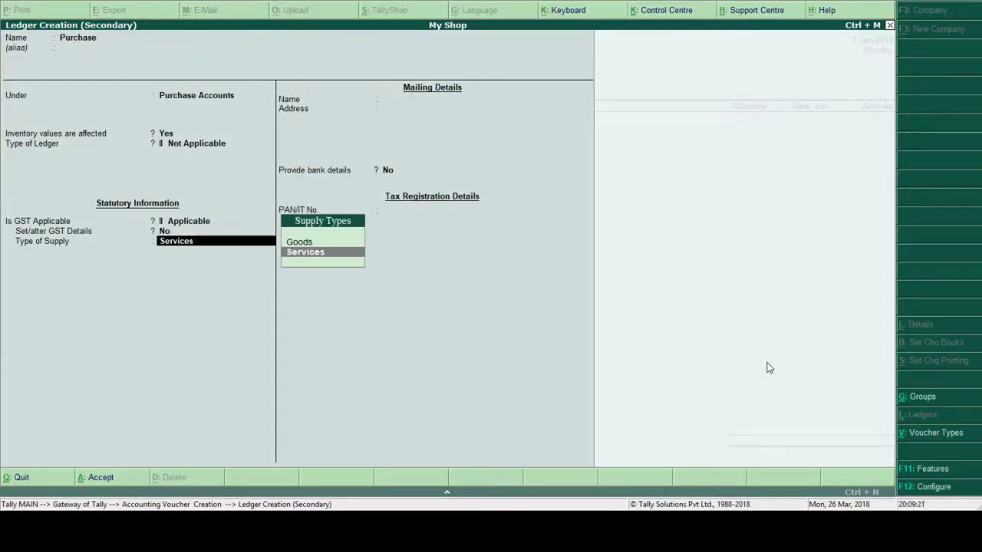
- Set the Purchase ledger's type of supply to Goods and save it as the voucher's purchase ledger
key("Up")
key("Return")
key("Return")
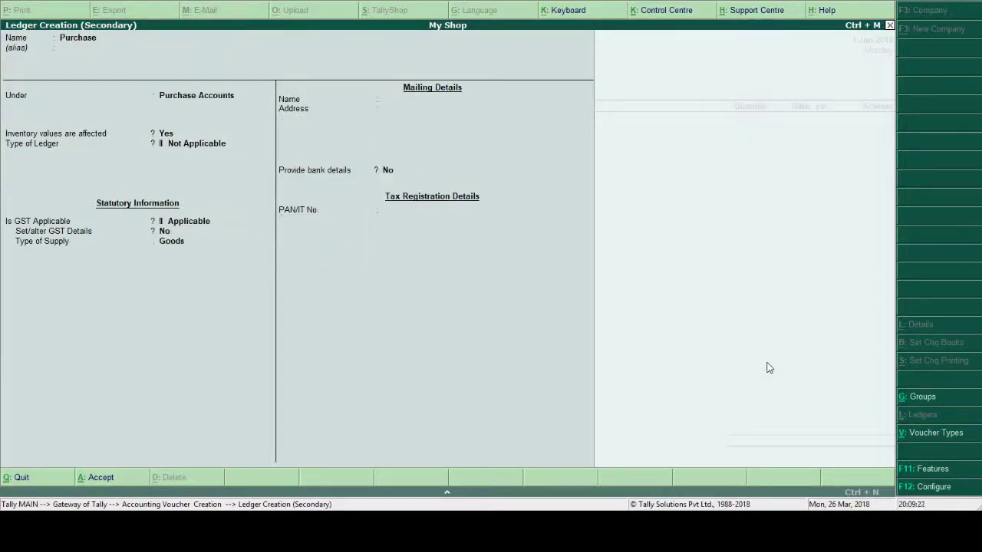
key("Return")
key("Return")
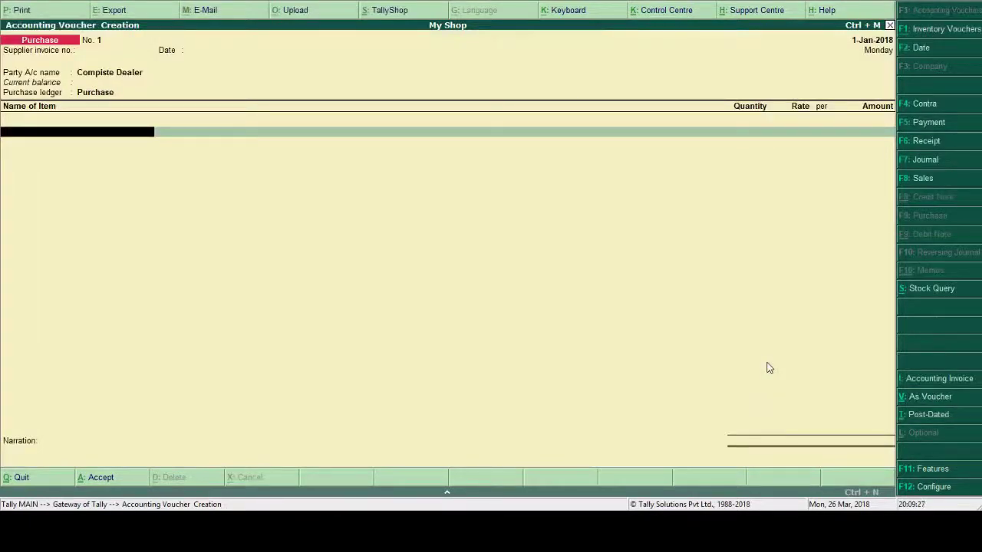
- Start a new stock item named Item Name from the purchase voucher, without an alias and under Primary
key("alt+c")
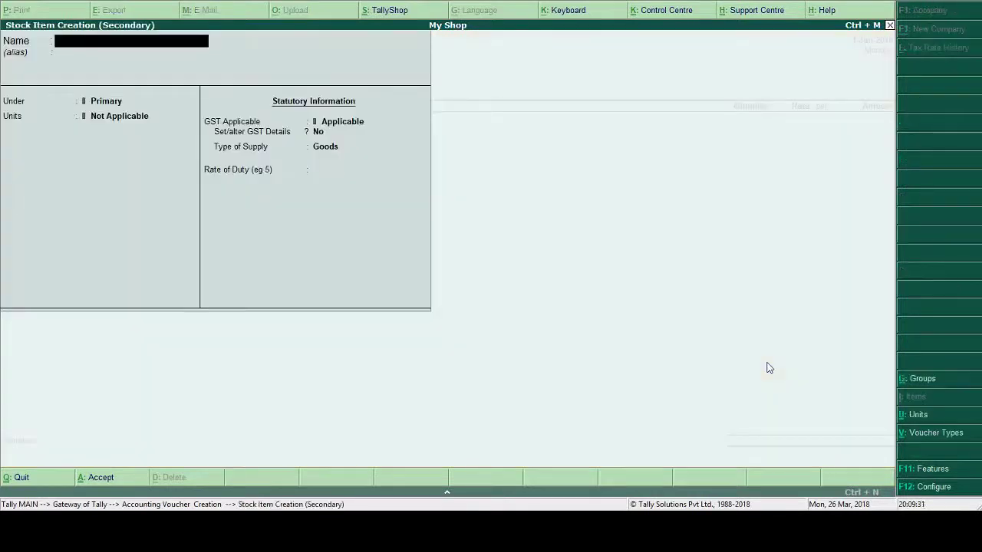
type("Item Name")
key("Return")
key("Return")
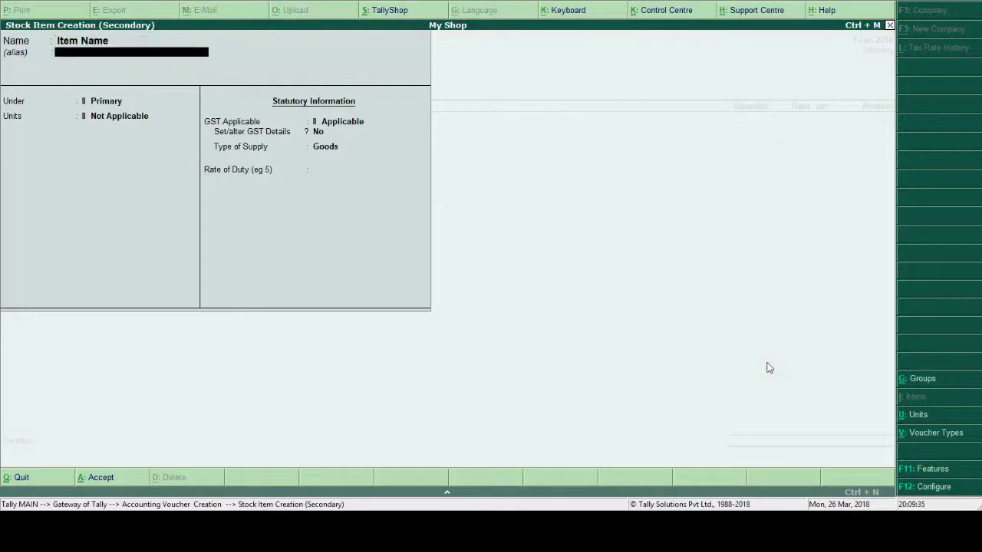
key("Return")
- Create a simple unit with symbol nos and 0 decimal places as the stock item's unit
key("alt+c")
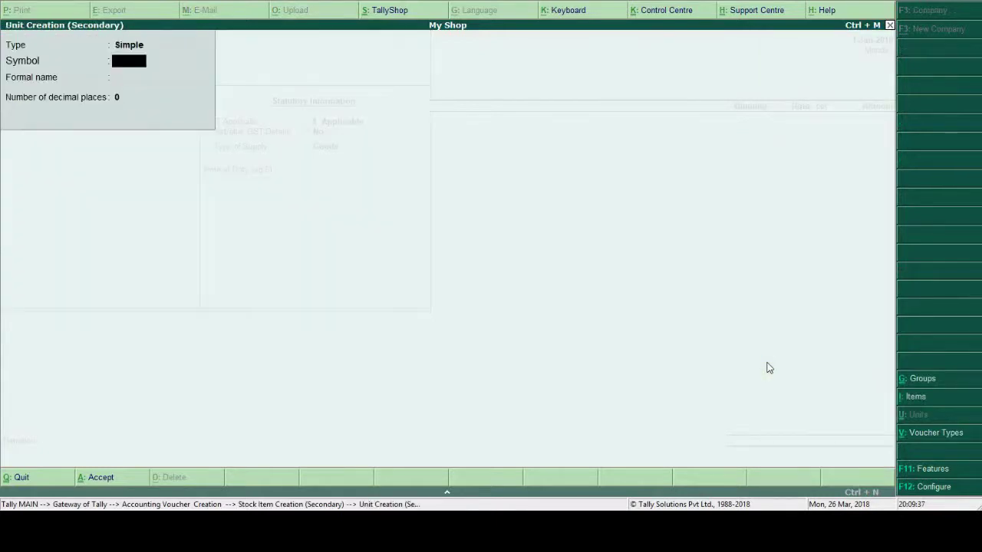
type("nos")
key("Return")
key("Return")
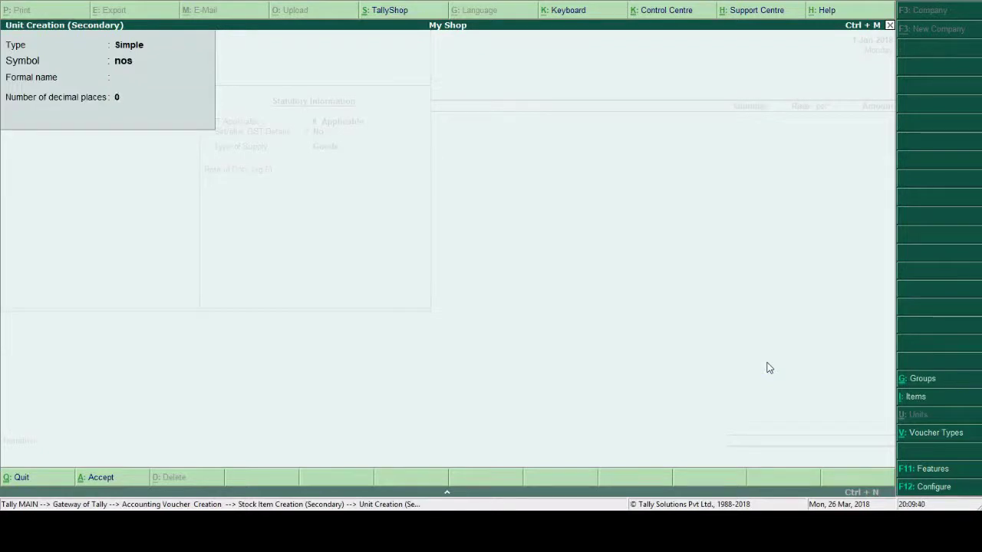
key("Return")
key("Return")
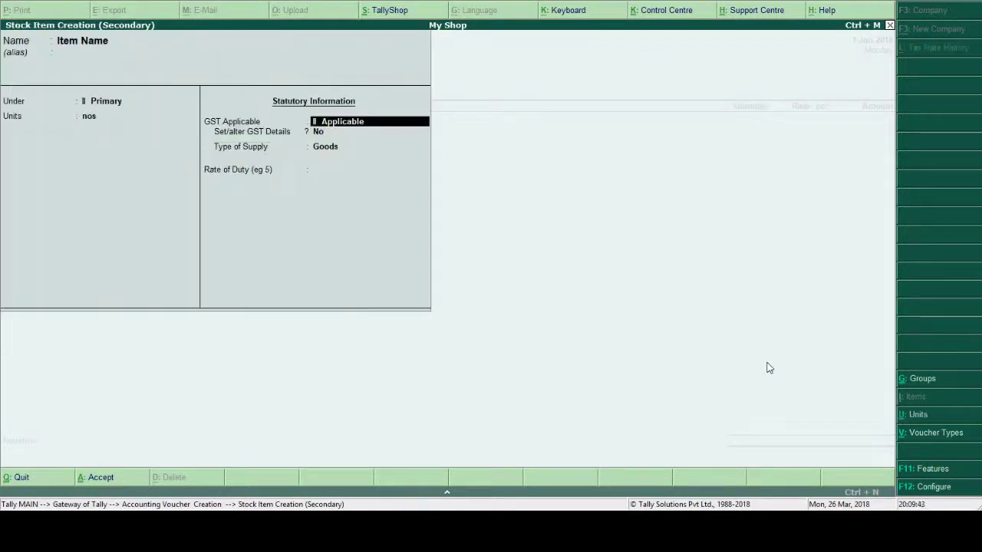
- Define the stock item's GST details with calculation On Value, taxability Taxable and 18% integrated tax
key("Return")
type("y")
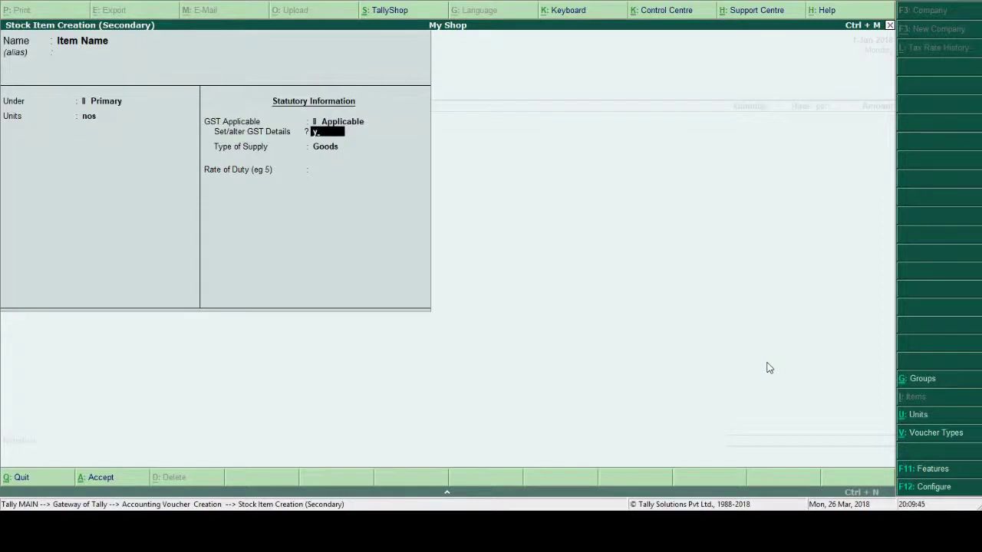
key("Return")
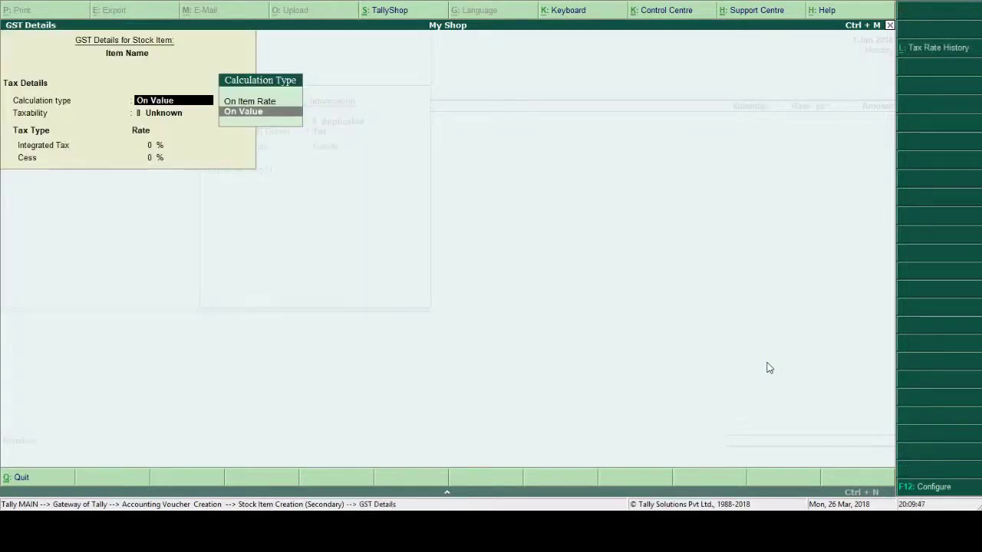
key("Return")
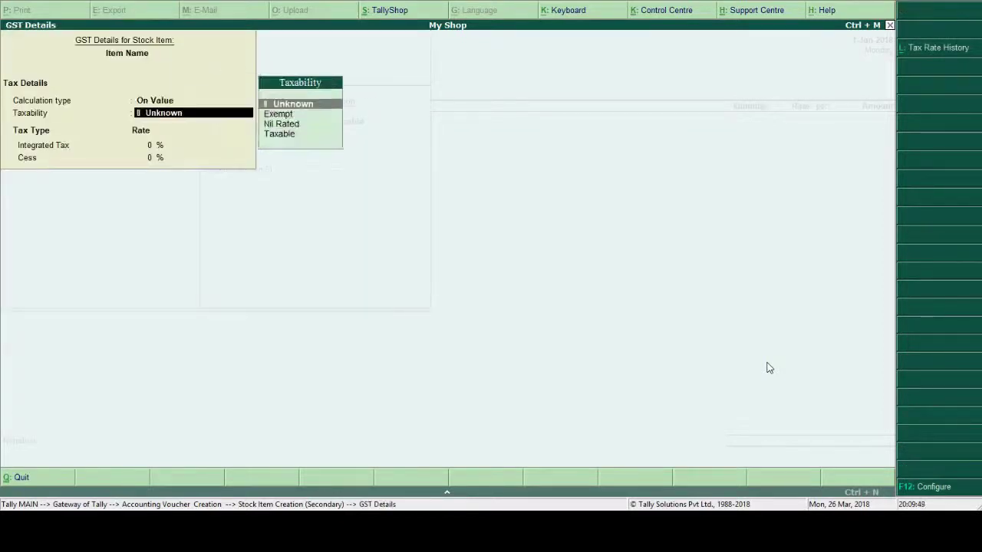
key("Down")
key("Down")
key("Down")
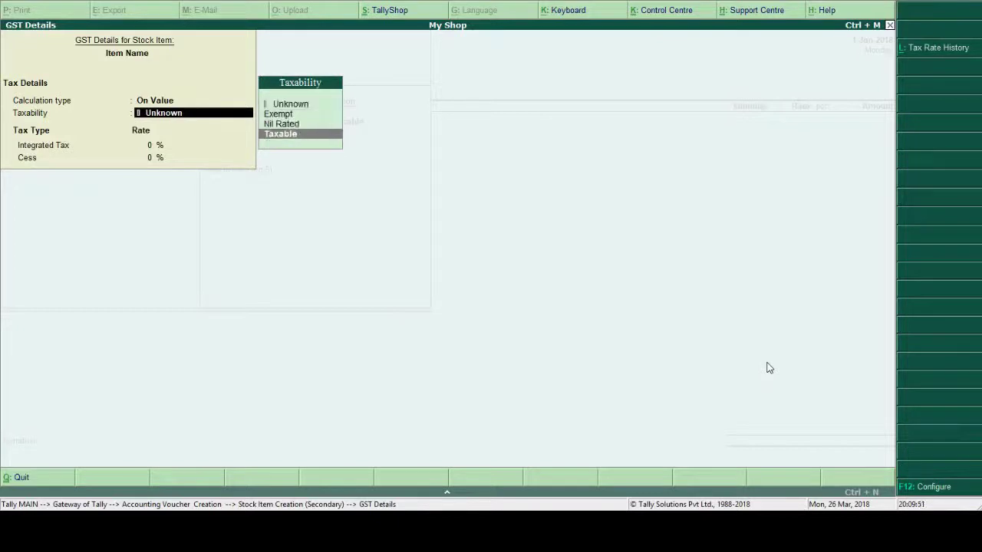
key("Return")
type("18")
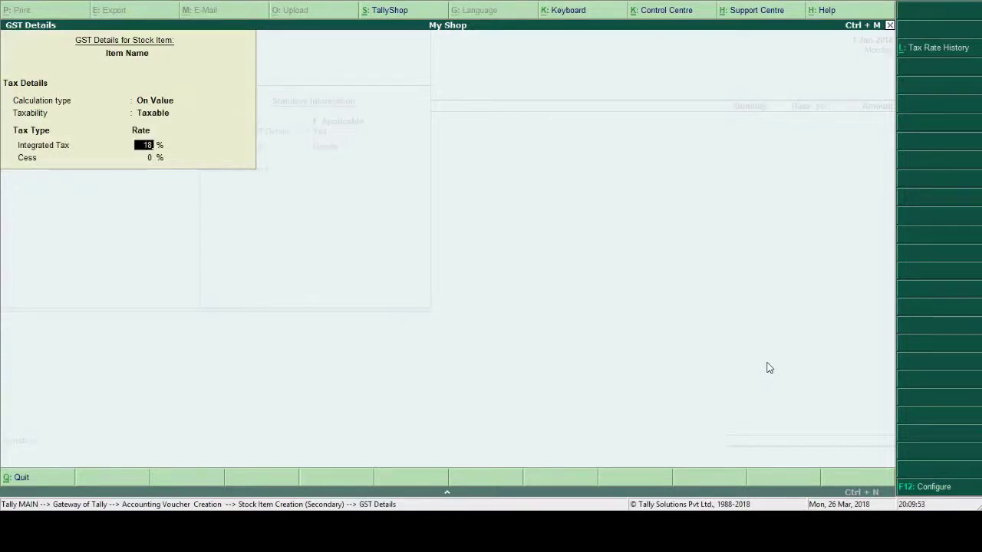
key("Return")
key("Return")
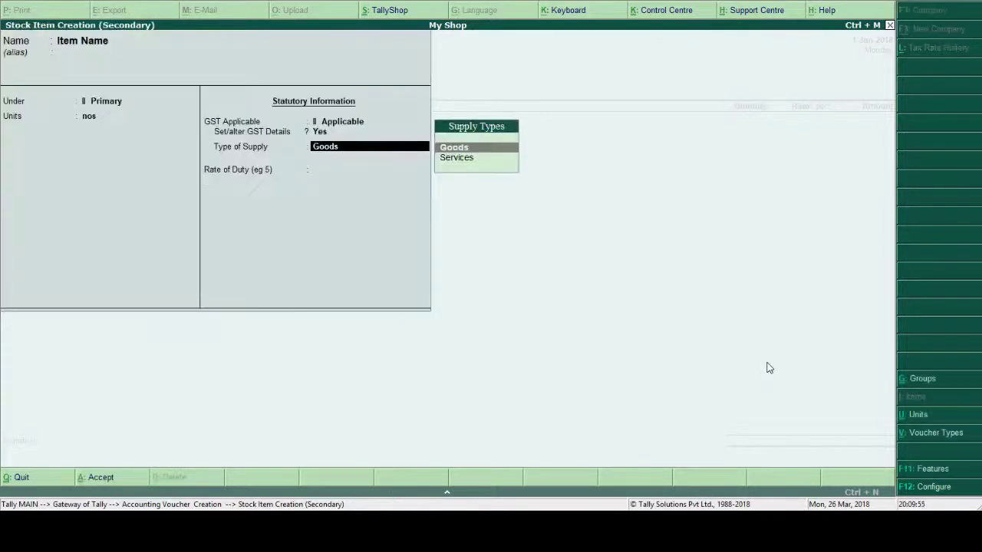
- Keep the stock item's type of supply as Goods, leave the rate of duty blank and save the item
key("Return")
key("Return")
key("Return")
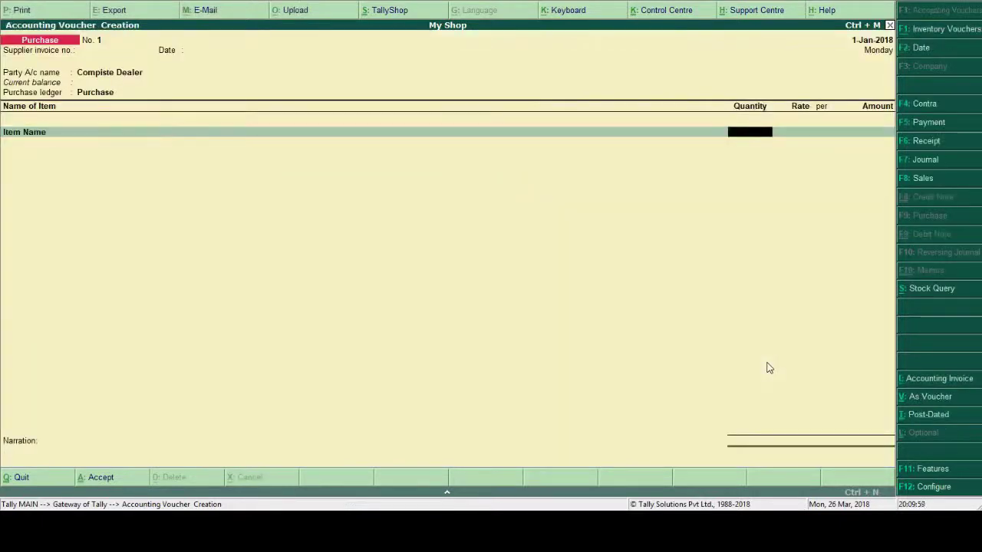
- Enter a quantity of 10 nos at a rate of 500 per nos for Item Name in the voucher
type("10")
key("Return")
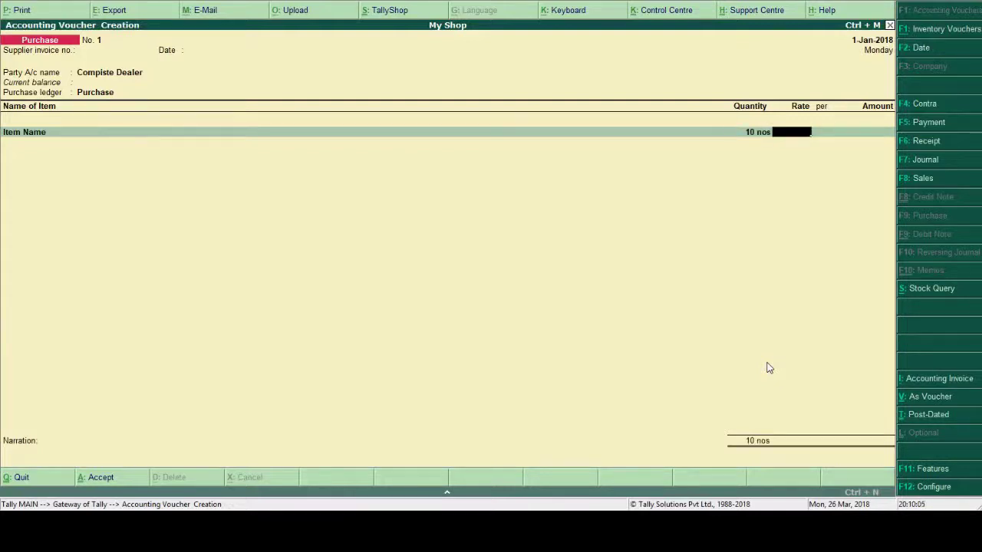
type("500")
key("Return")
key("Return")
key("Return")
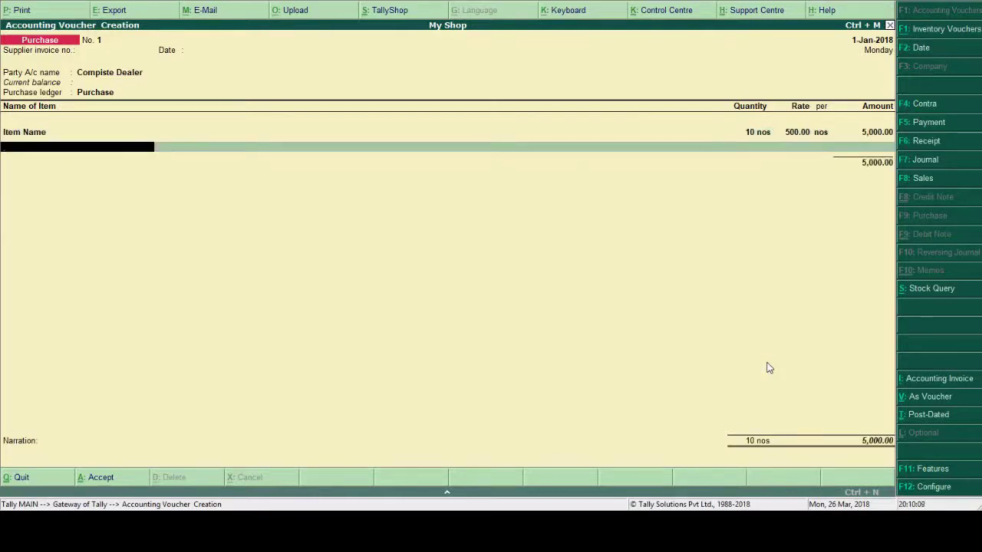
- End the item list without additional ledgers or narration and save the composition dealer's purchase voucher
key("Return")
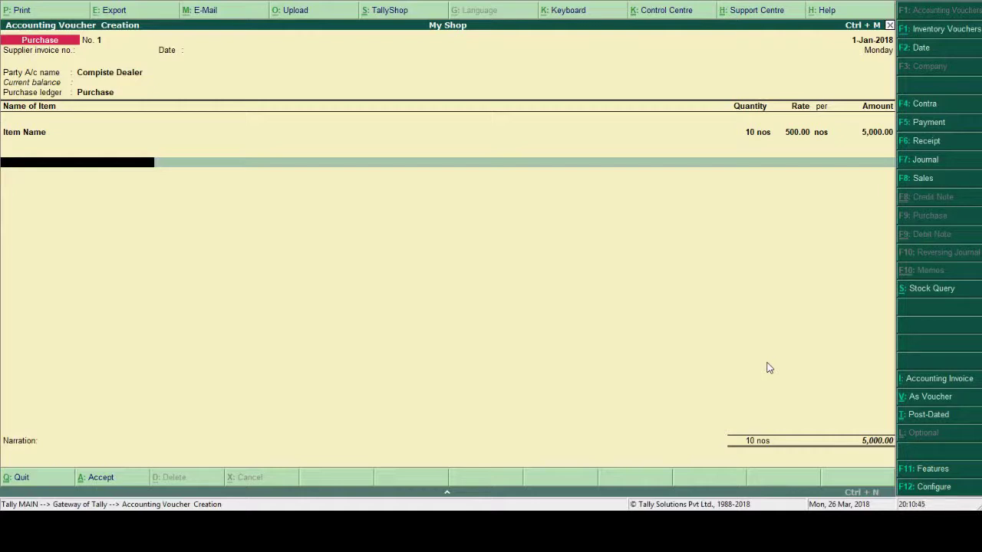
key("Return")
key("Return")
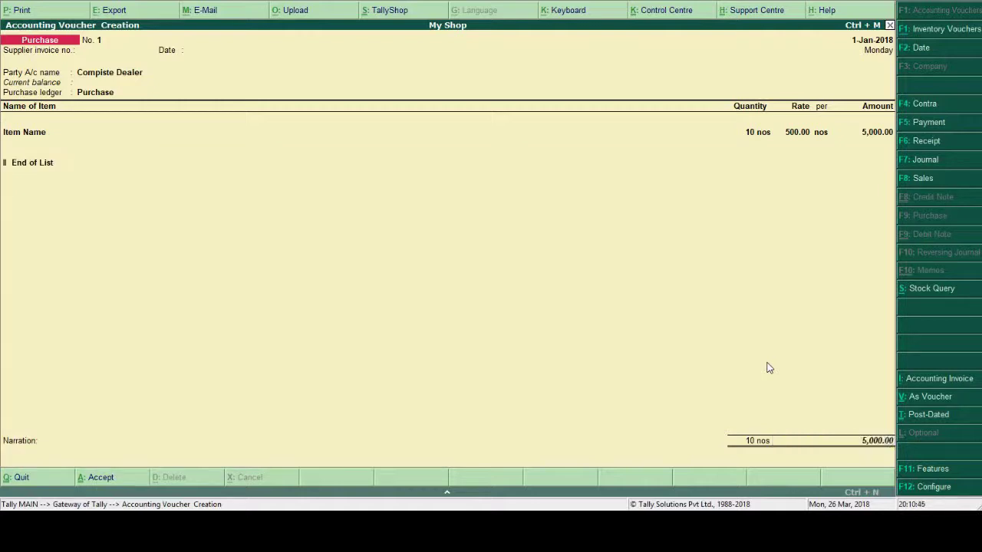
key("Return")
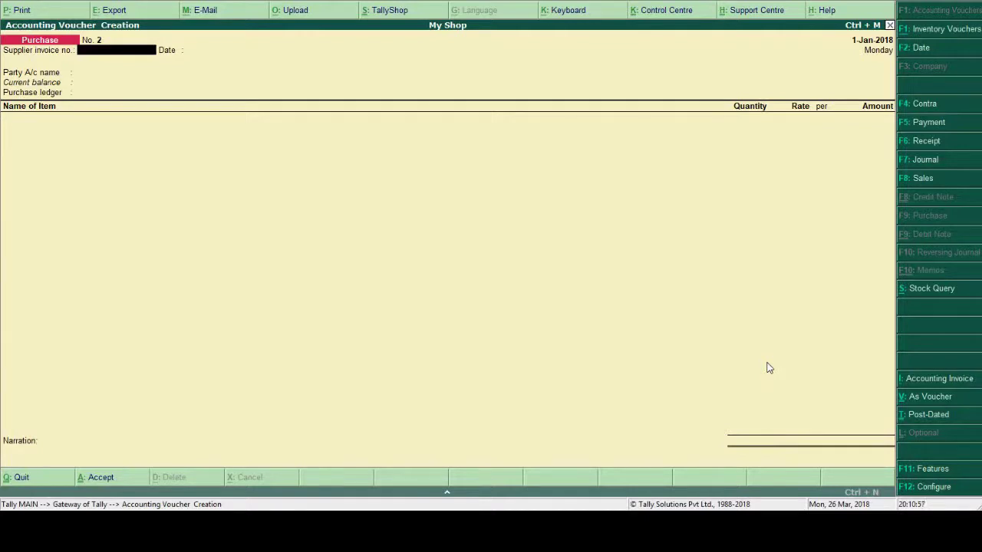
- In the second purchase voucher, skip the supplier invoice details and start a new party ledger named Regular without an alias
key("Return")
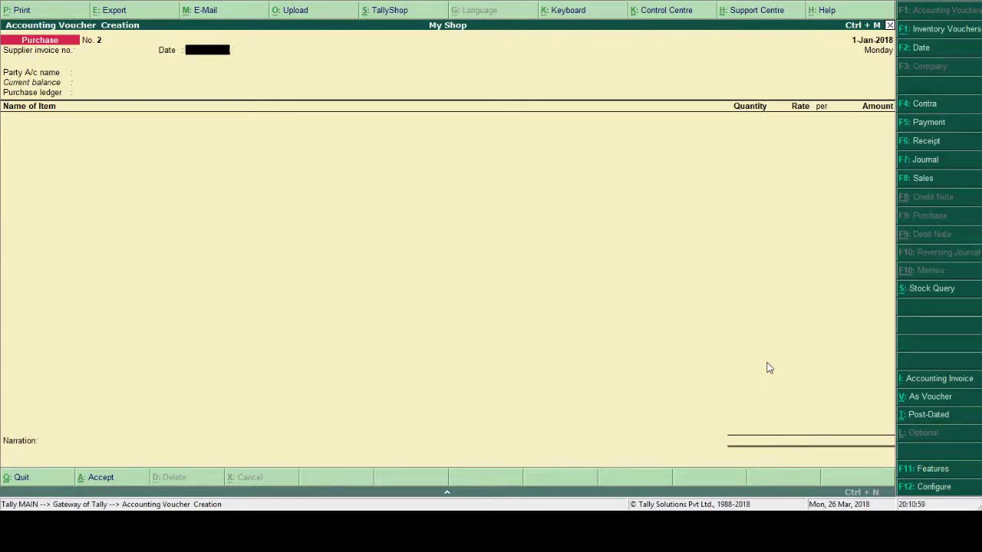
key("Return")
key("alt+c")
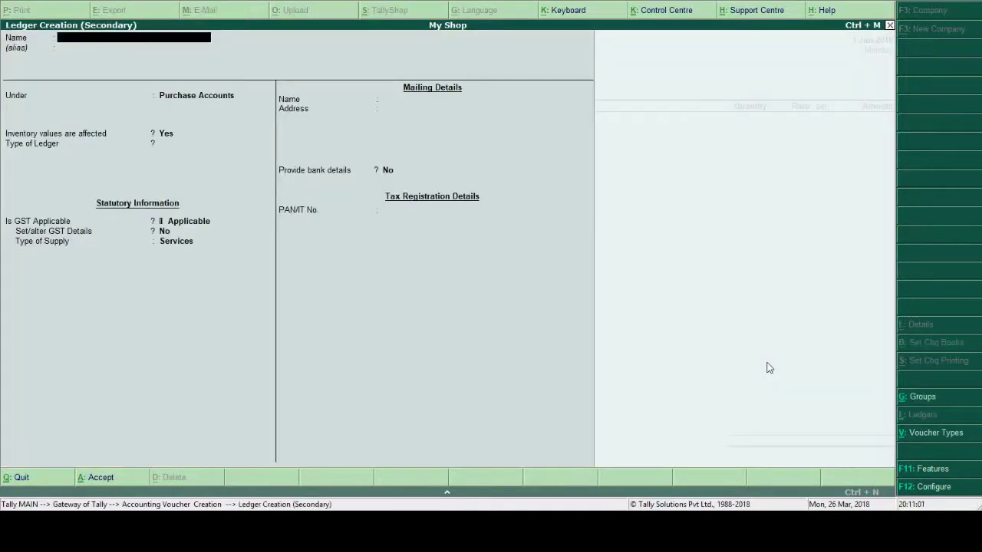
type("Regular")
key("Return")
key("Return")
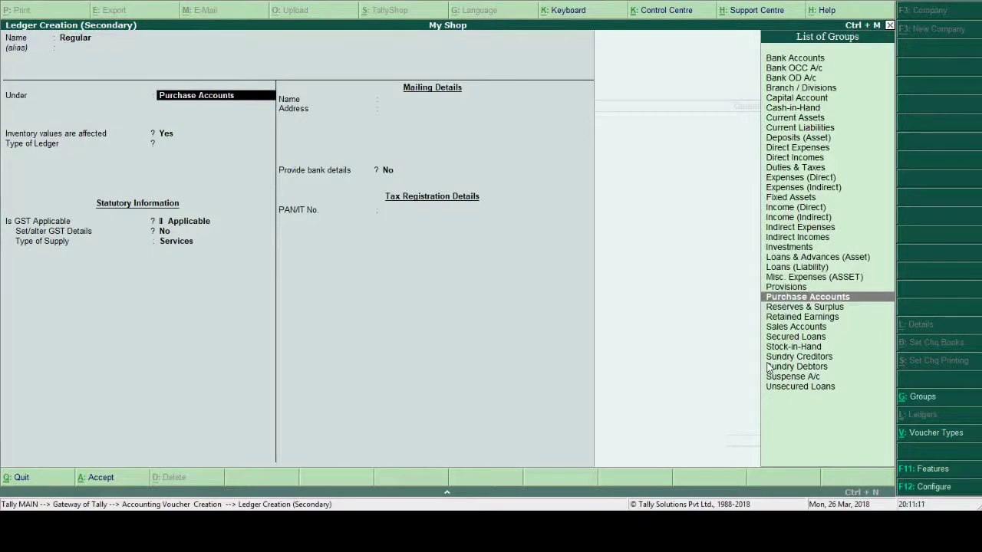
- Place the Regular ledger under Sundry Creditors and set it to maintain balances bill by bill
type("Cr")
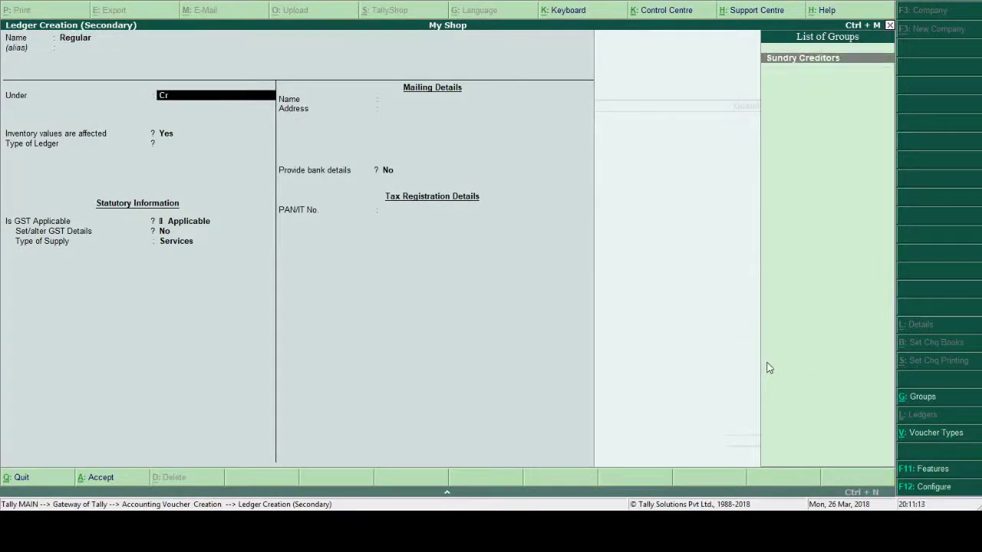
key("Return")
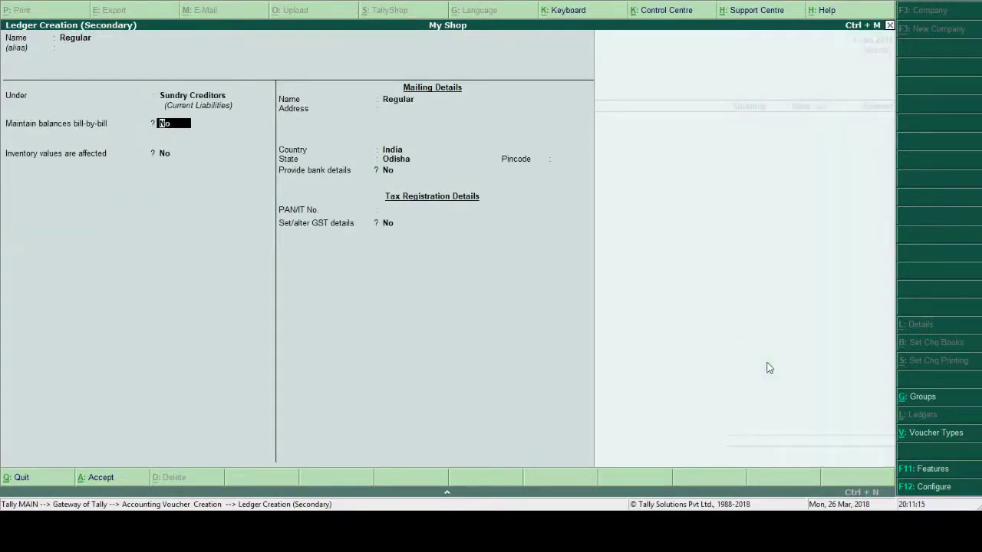
type("y")
key("Return")
key("Return")
key("Return")
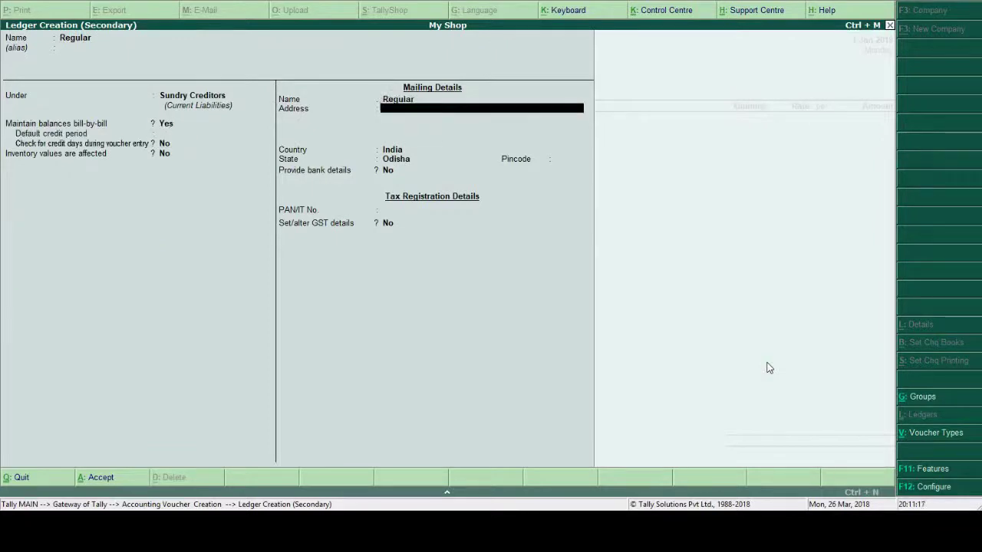
- Keep country India, state Odisha and no bank details for the Regular ledger, leaving address, pincode and PAN blank
key("Return")
key("Return")
key("Return")
key("Return")
key("Return")
key("Return")
key("BackSpace")
key("BackSpace")
key("BackSpace")
key("BackSpace")
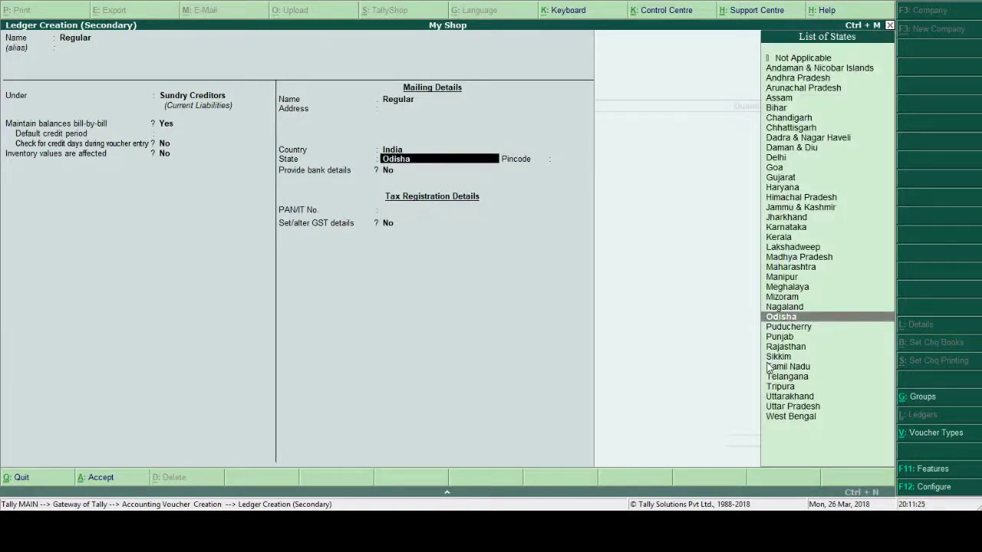
key("Return")
key("Return")
key("Return")
key("Return")
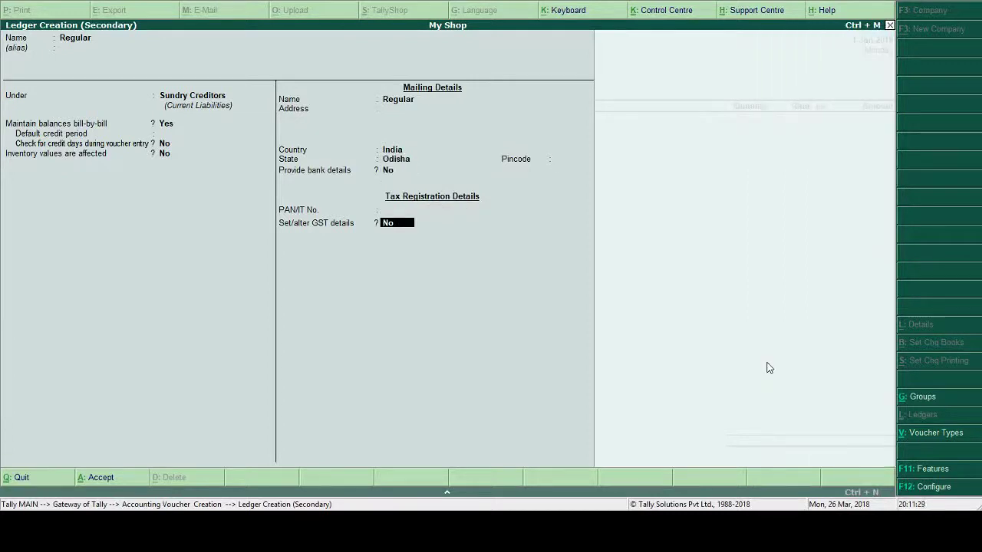
- Set the Regular ledger's GST details to registration type Regular, not an assessee of other territory, and enter the party's GSTIN
type("y")
key("Return")
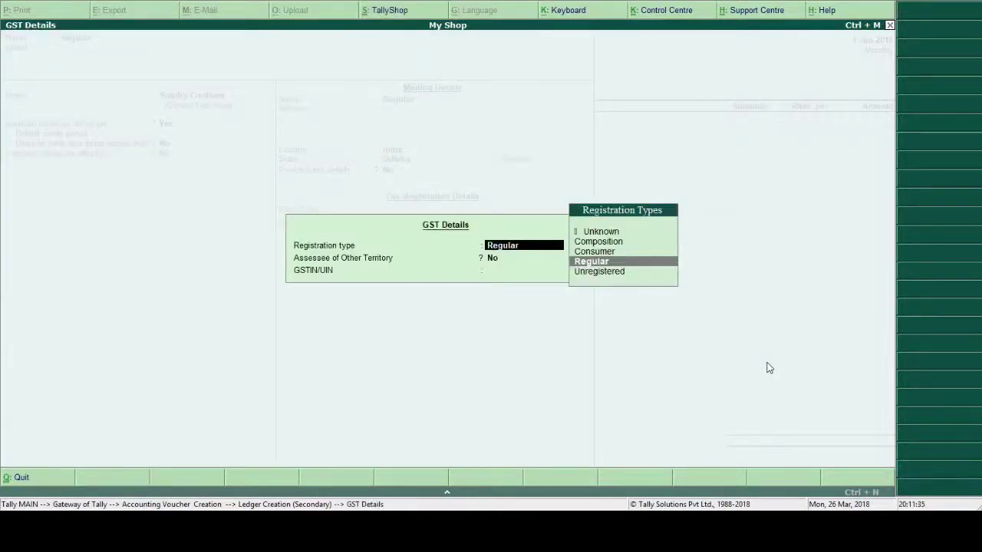
key("Return")
key("Return")
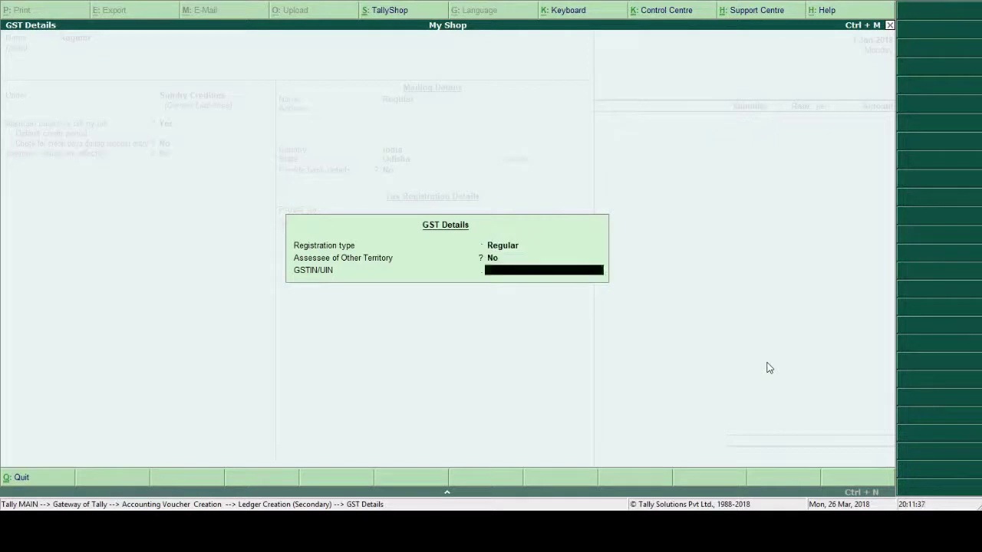
type("RDESW")
key("BackSpace")
key("BackSpace")
key("BackSpace")
key("BackSpace")
key("BackSpace")
type("21TFRDE1234AZ15")
key("BackSpace")
key("BackSpace")
type("Z5")
key("Return")
key("Return")
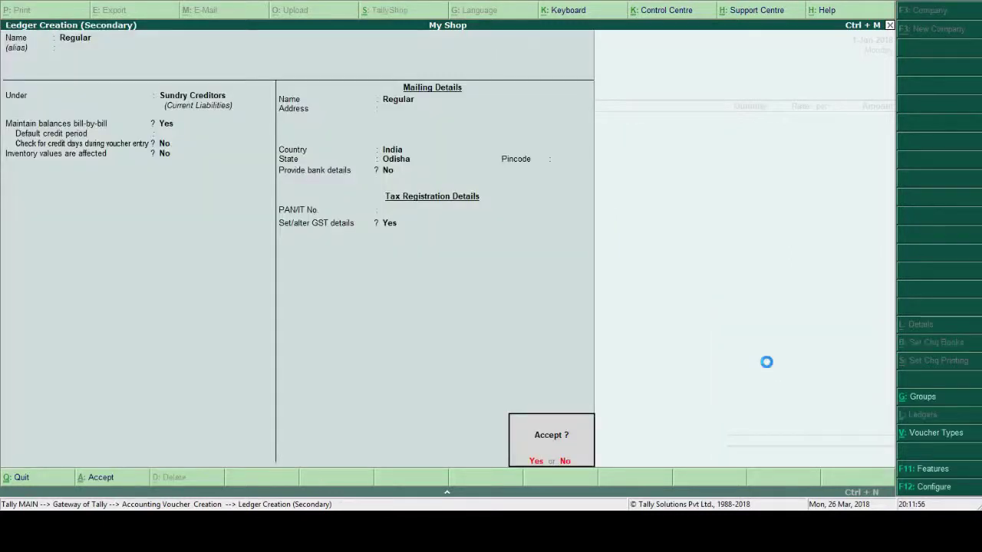
- Save the Regular ledger as the voucher's party account with default party details and choose Purchase as the purchase ledger
key("y")
key("Return")
key("Return")
key("Return")
key("Return")
key("Return")
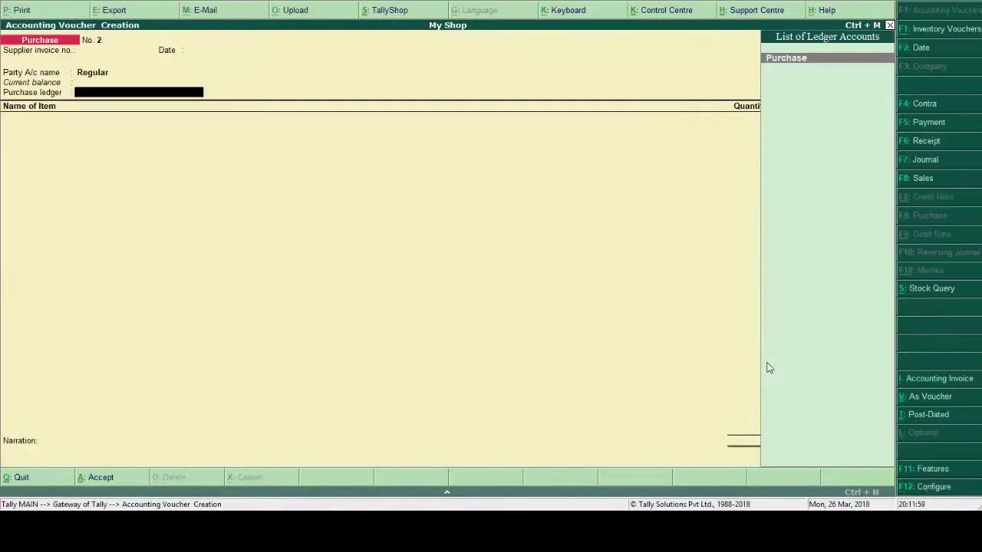
key("Return")
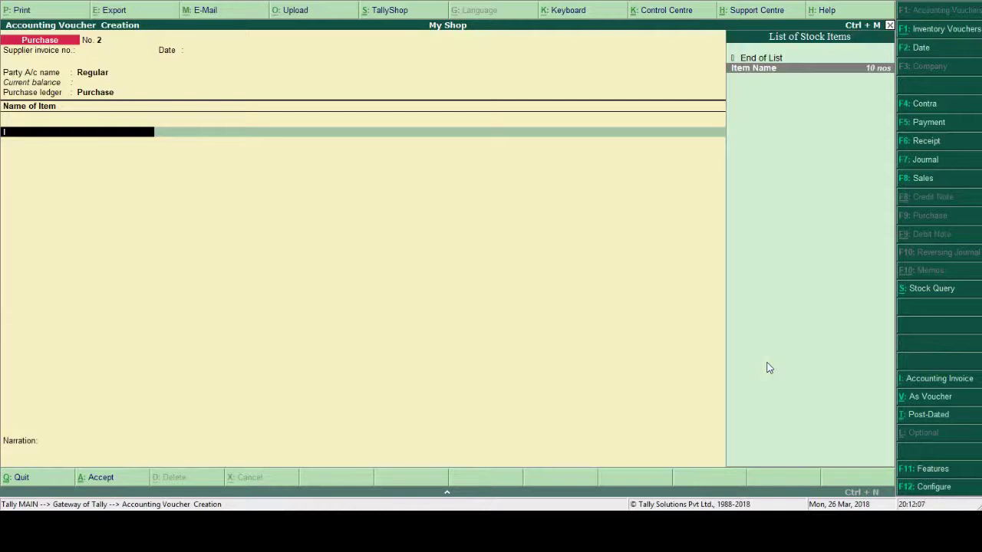
- Add the stock item Item Name to the purchase voucher with quantity 10 nos at a rate of 500.00, and finish the item list
key("Return")
type("10 nos")
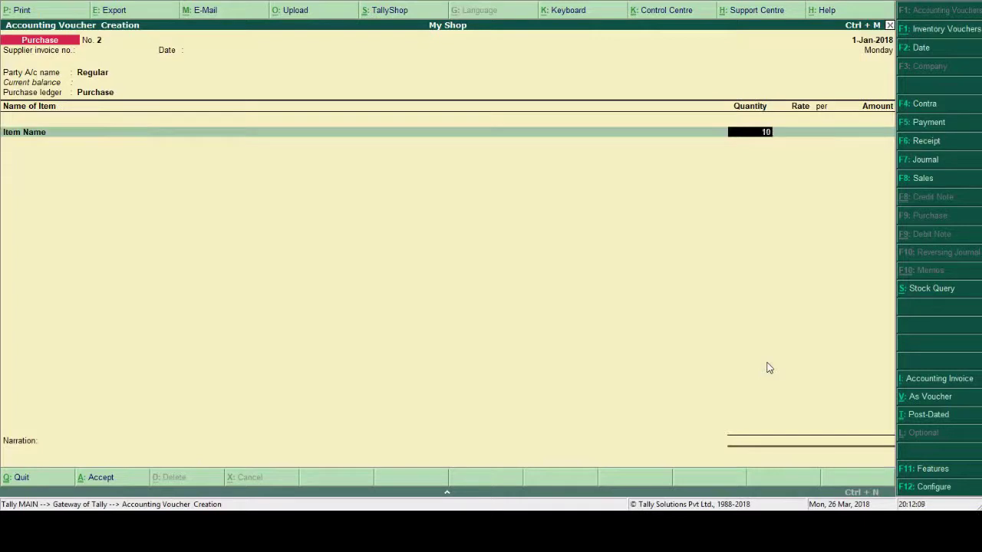
key("Return")
key("Return")
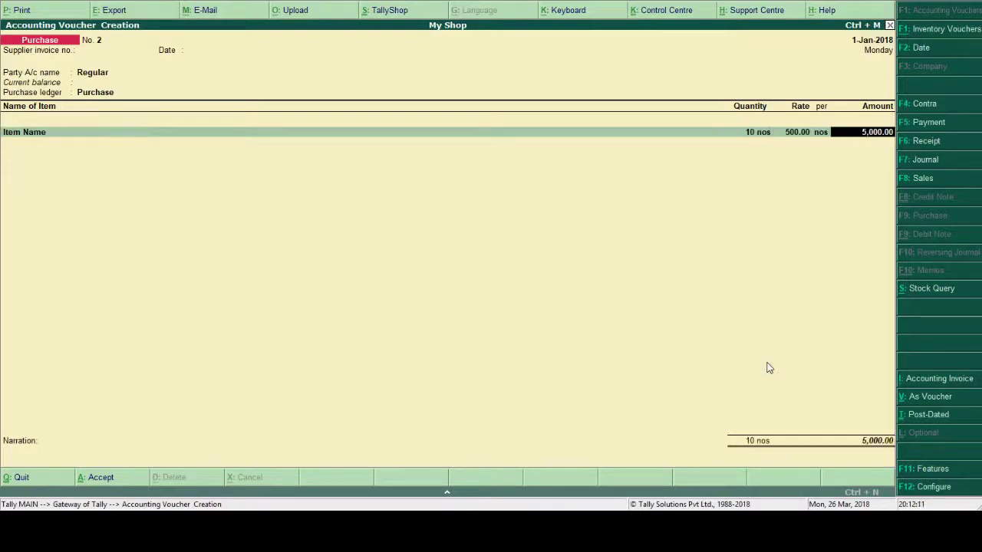
key("Return")
key("Return")
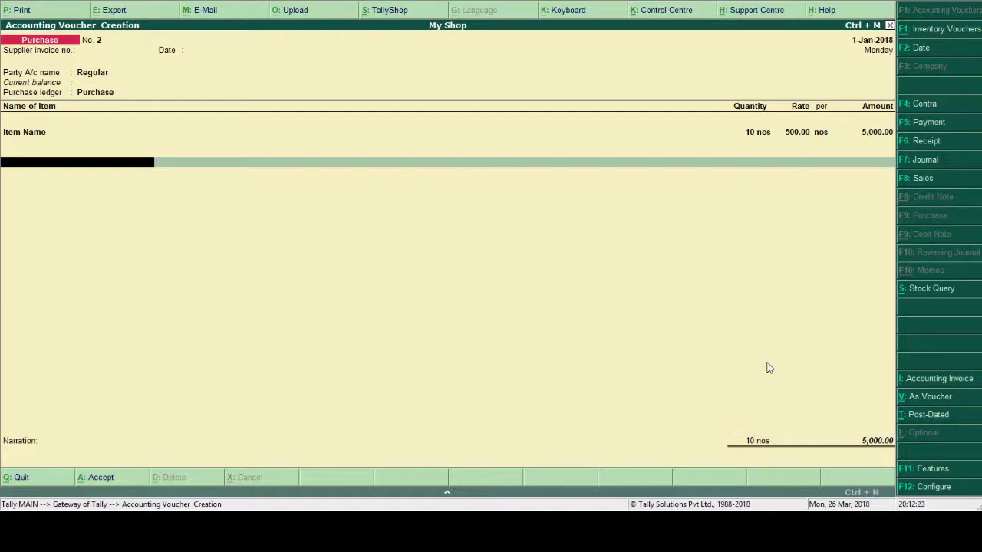
- Create a ledger named CGST from within the purchase voucher and place it under Indirect Expenses
key("alt+c")
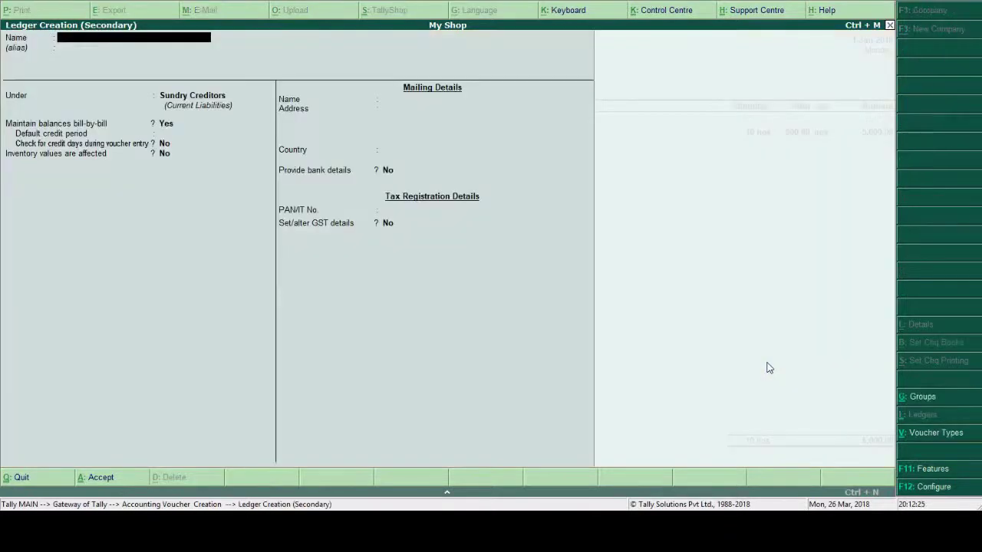
type("CGST")
key("Return")
key("Return")
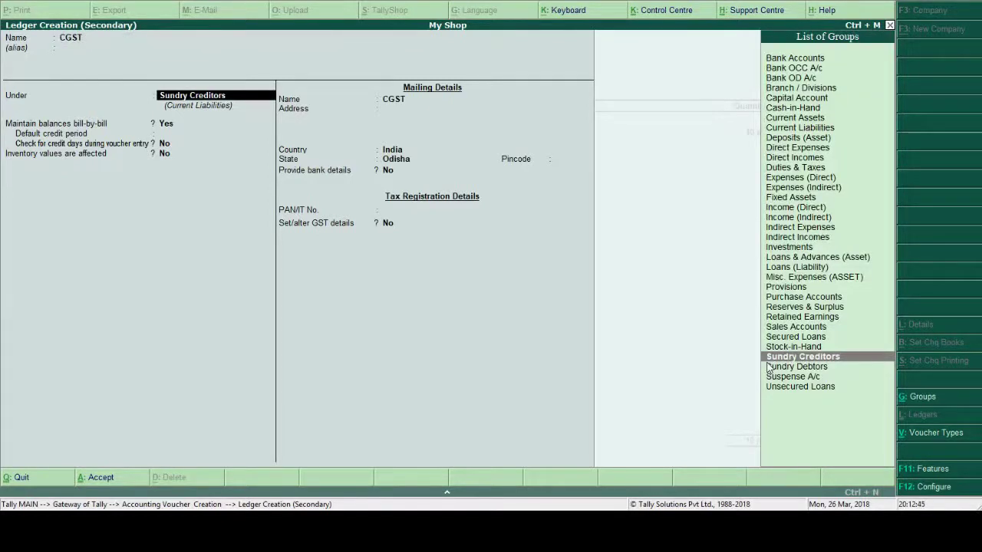
type("Ind")
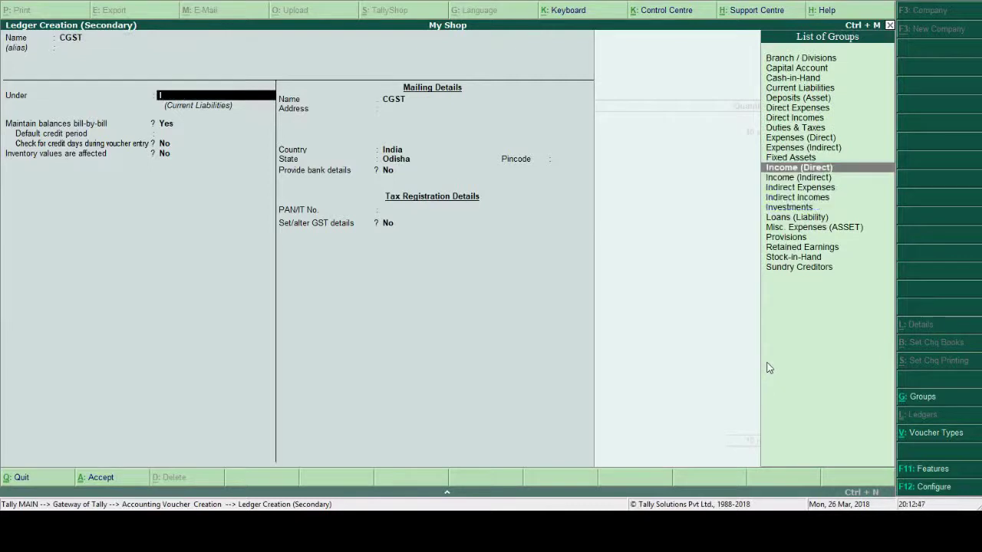
key("Return")
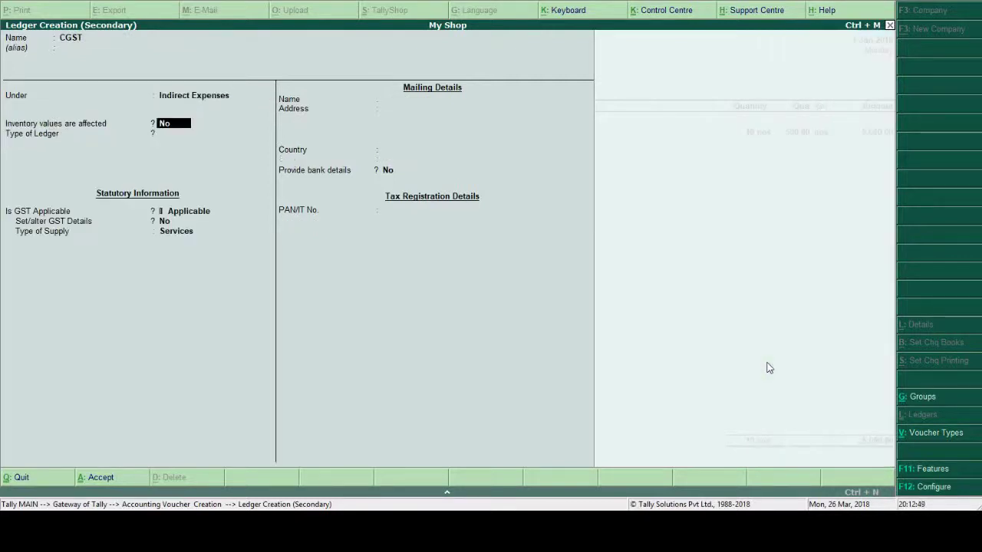
- Set CGST to type Central Tax with tax appropriated in purchase invoices, keep the other defaults, and save it onto the voucher for 450.00
key("Return")
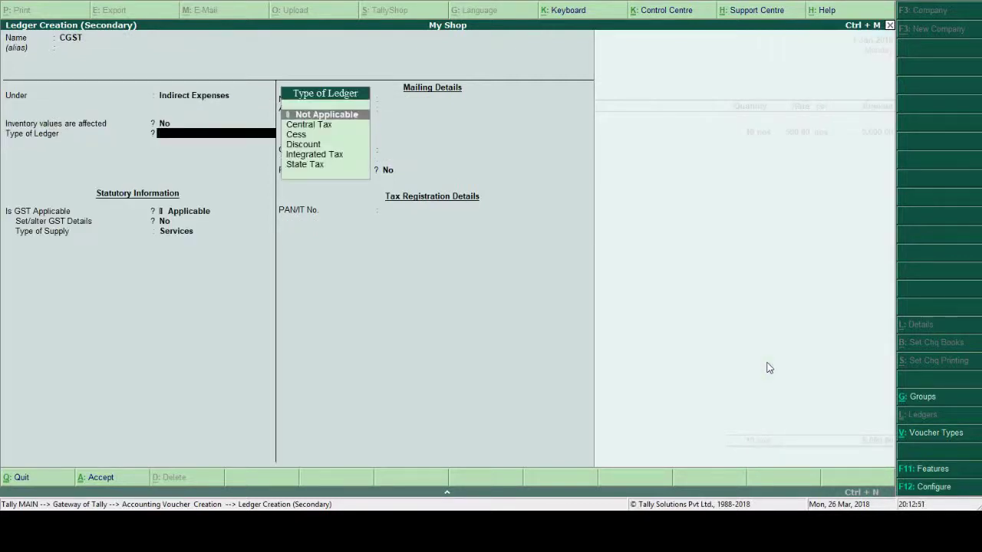
key("Down")
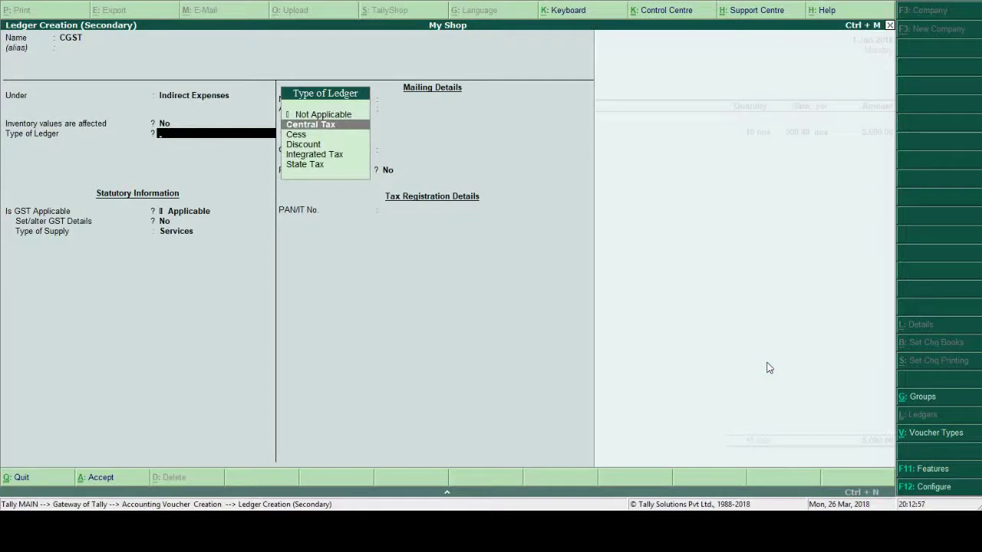
key("Return")
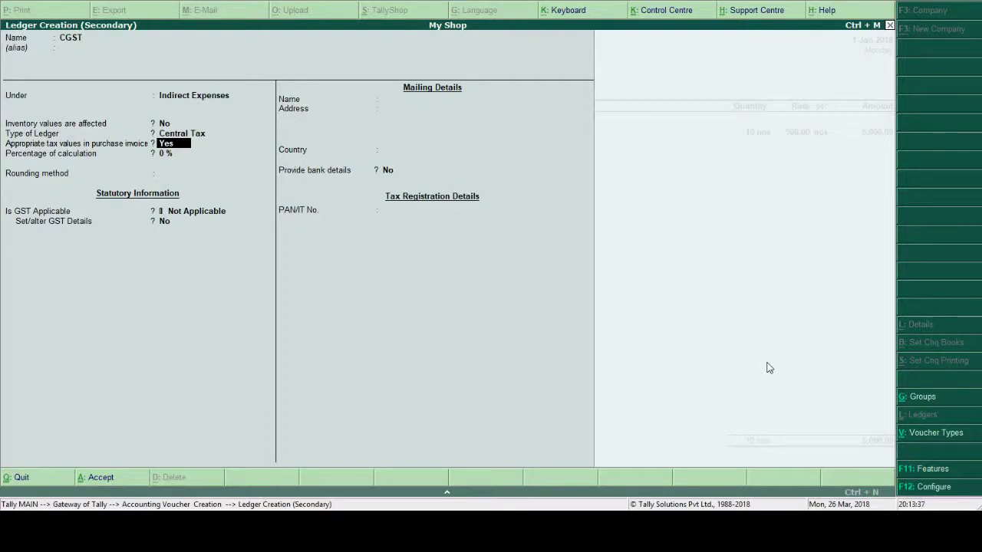
key("Return")
key("Return")
key("Return")
key("Return")
key("Return")
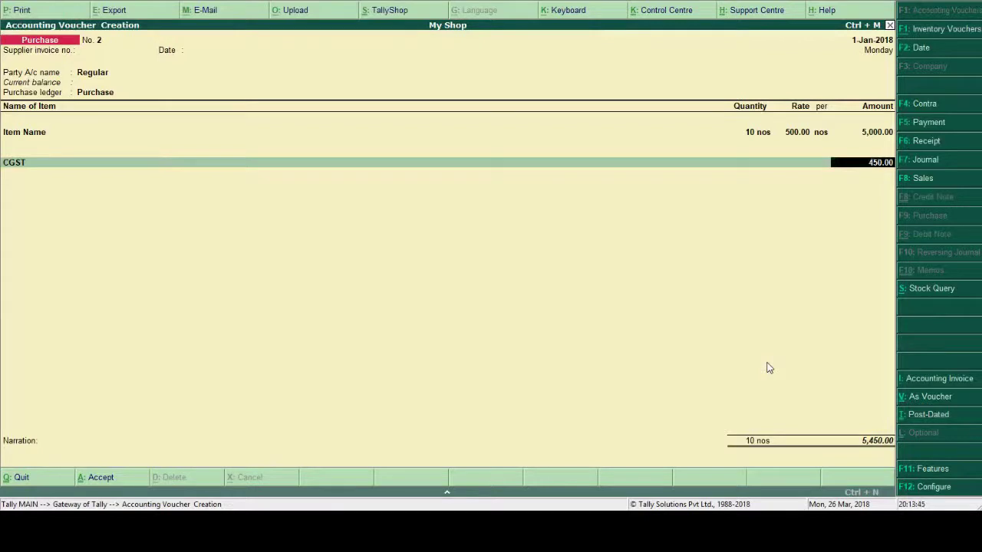
key("Return")
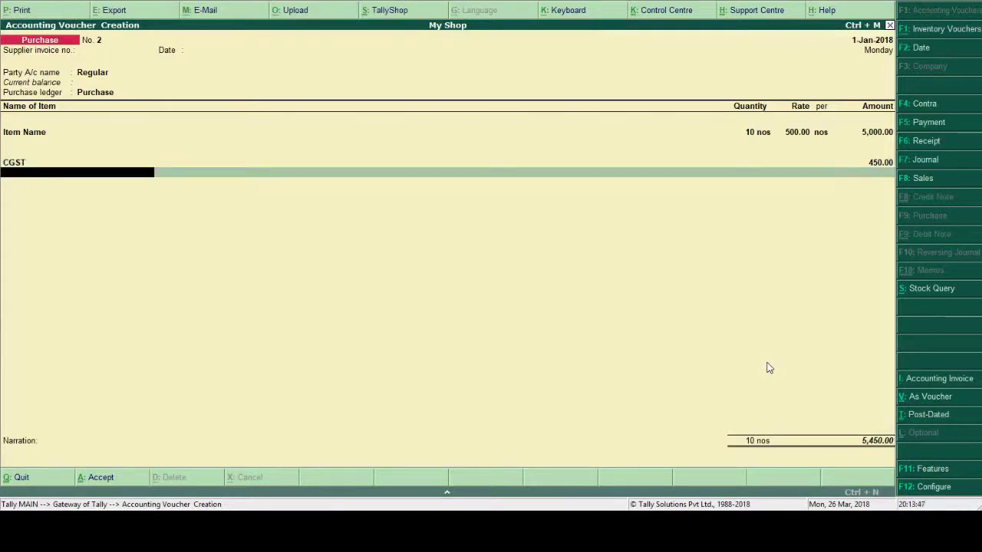
- Create a ledger named SGST from within the voucher under Indirect Expenses, with inventory values not affected
key("alt+c")
type("SGST")
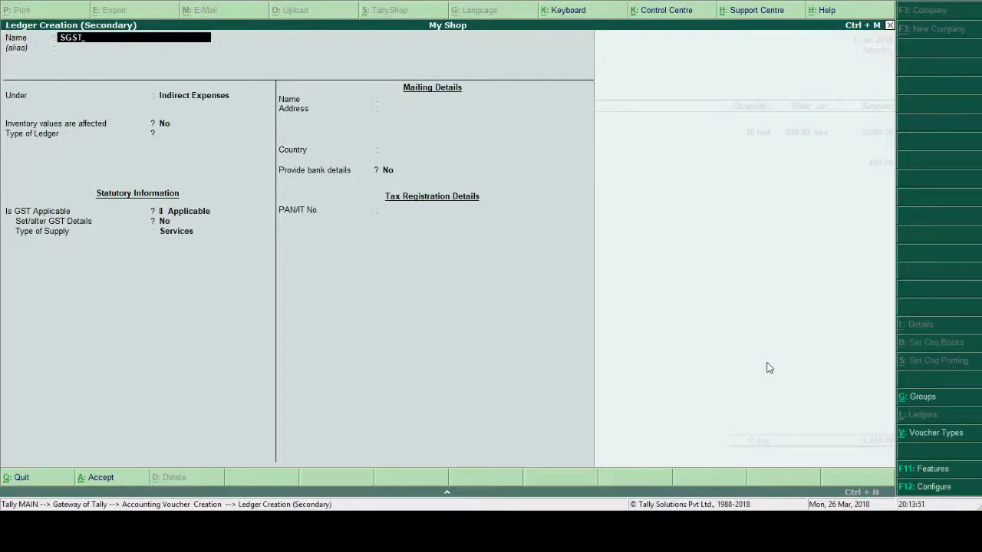
key("Return")
key("Return")
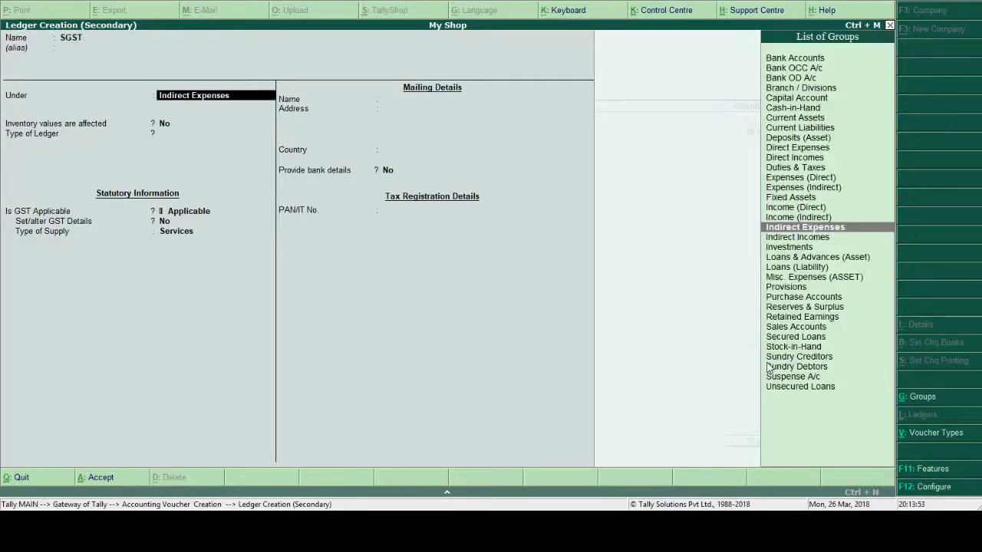
key("Return")
key("Return")
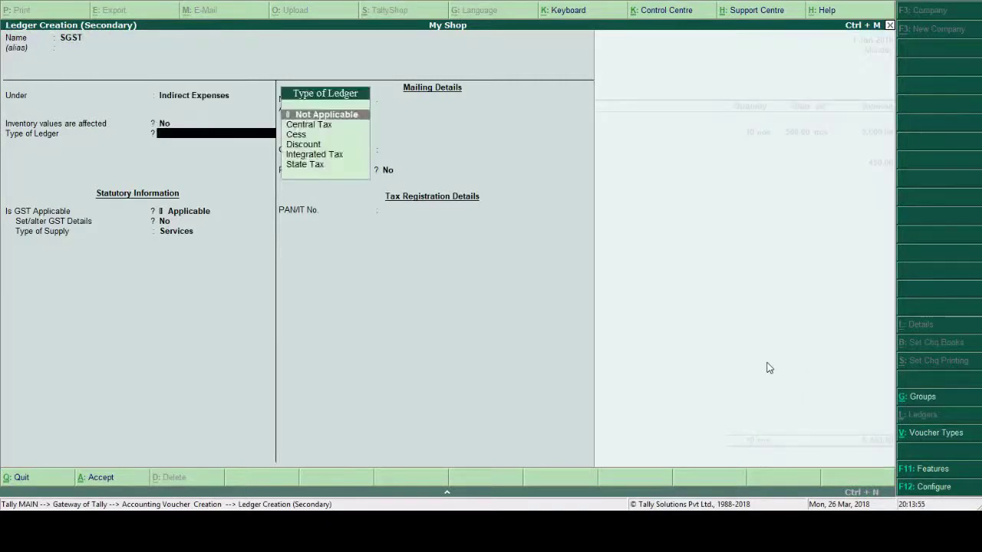
- Set the SGST ledger type to State Tax, appropriate tax values in purchase invoices, and keep 0 % calculation
key("Down")
key("Down")
key("Down")
key("Down")
key("Down")
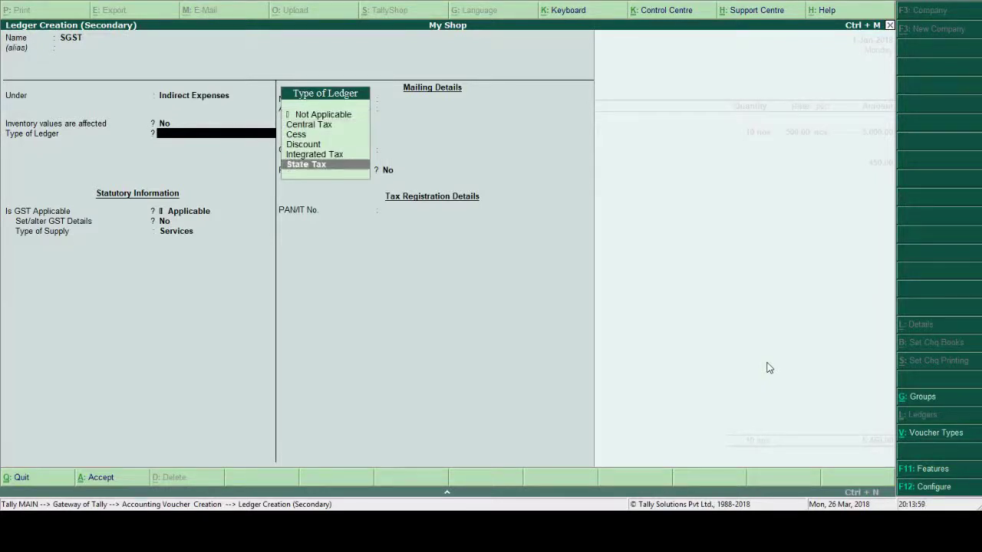
key("Return")
key("Return")
key("Return")
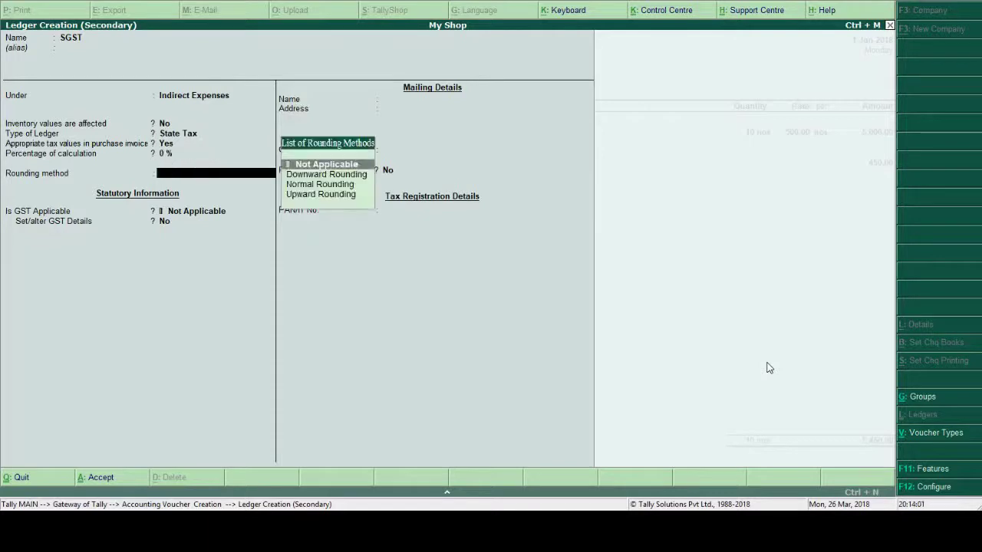
- Keep the SGST ledger's rounding method and GST applicability as Not Applicable, leave GST details unset, and save the ledger
key("Return")
key("Return")
key("Return")
key("Return")
key("Return")
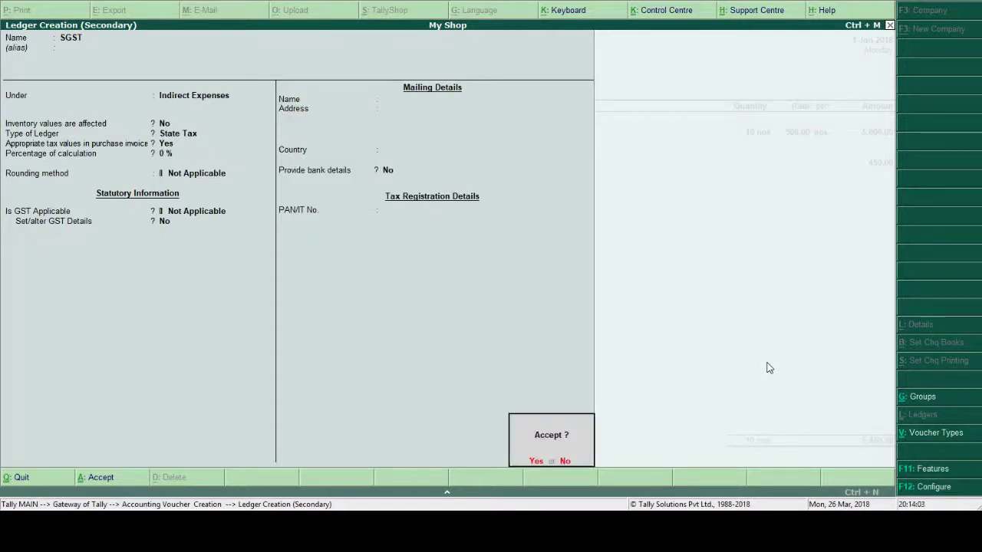
key("Return")
- Accept the SGST line and remaining defaults, leave the narration blank, and save the Regular supplier's purchase voucher
key("Return")
key("Return")
key("Return")
key("Return")
key("Return")
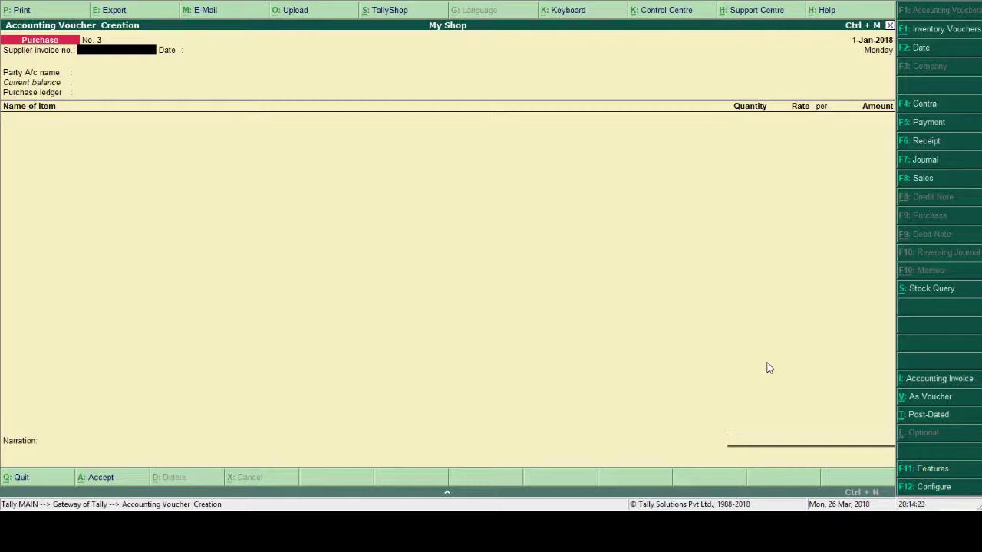
- Leave the blank purchase voucher and start a sales voucher with no reference number
key("Escape")
key("y")
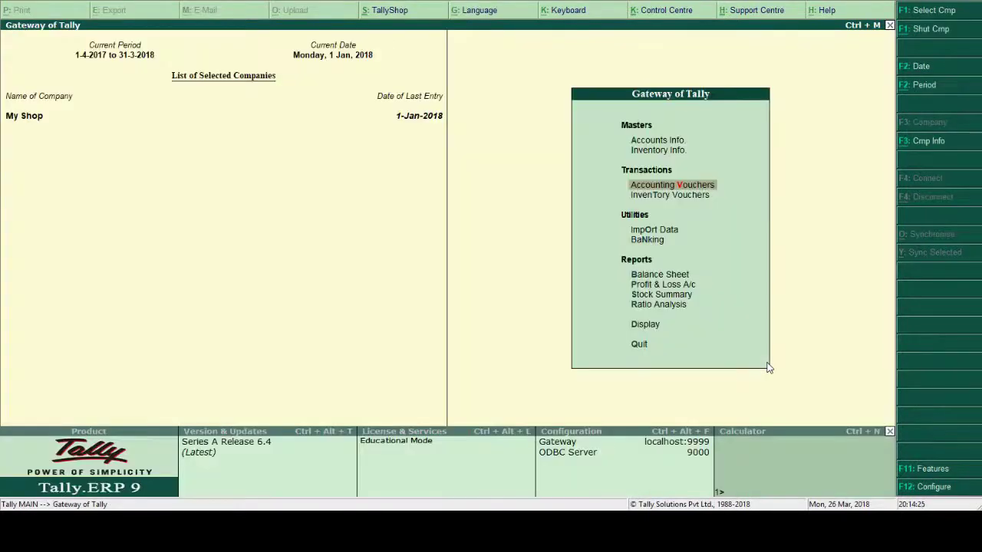
key("Return")
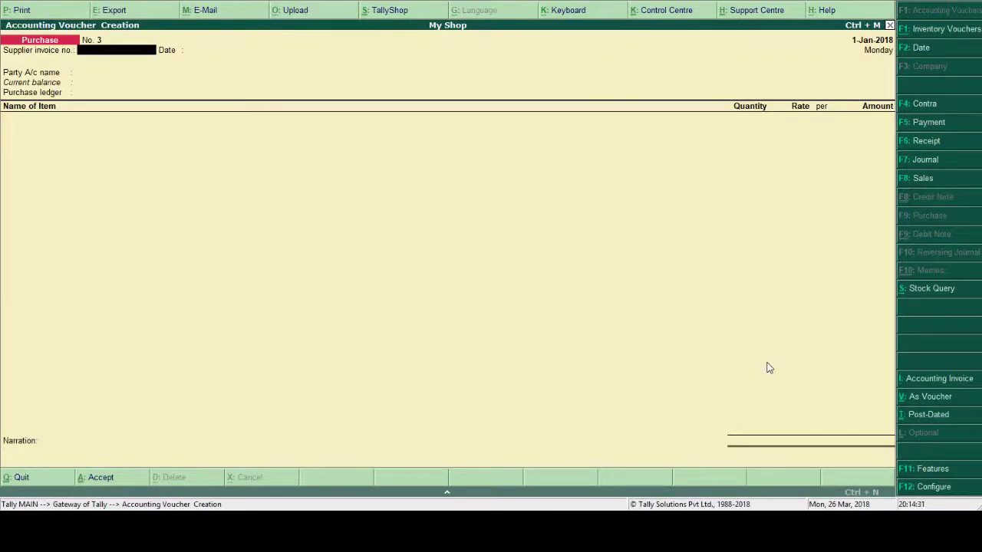
key("F8")
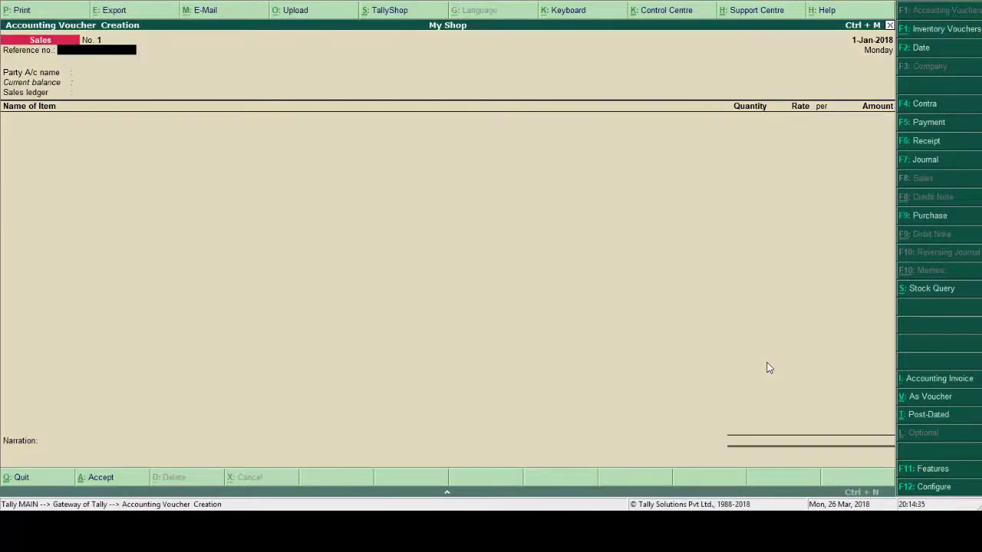
key("Return")
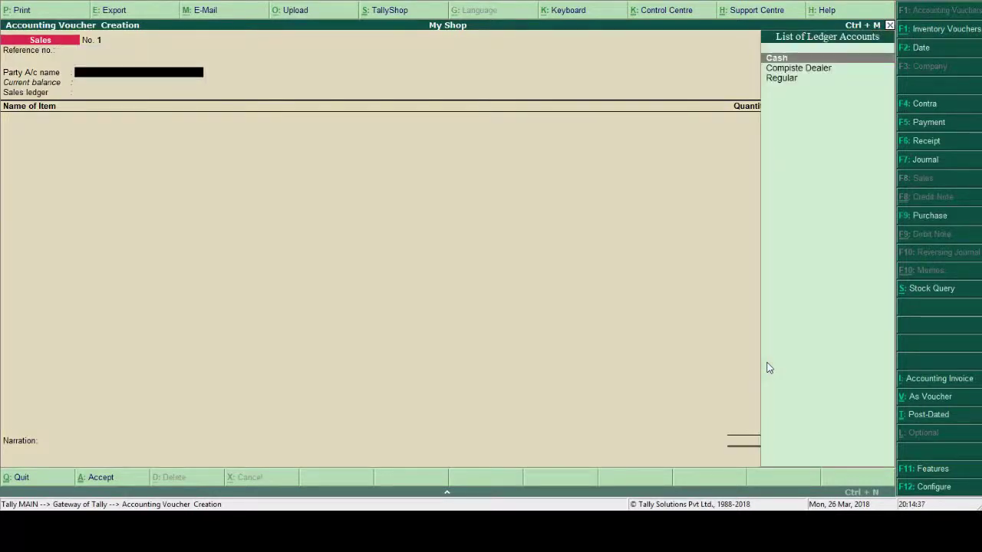
- Create a party ledger named Regula Dr from the sales voucher, without an alias
key("alt+c")
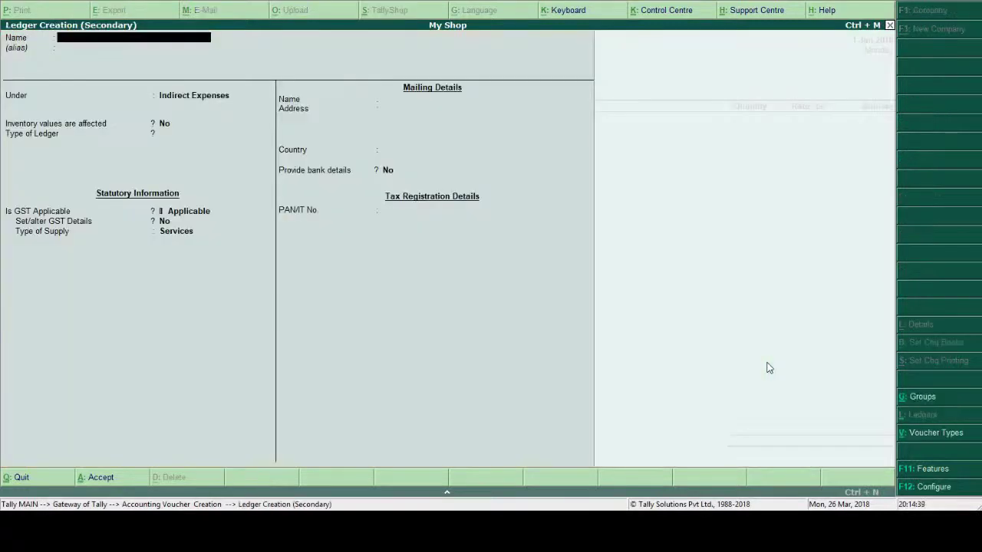
type("Com")
key("BackSpace")
key("BackSpace")
key("BackSpace")
type("Regula Dr")
key("Return")
key("Return")
- Place the Regula Dr ledger under Sundry Debtors, maintaining balances bill by bill without a credit period or inventory effect
type("C")
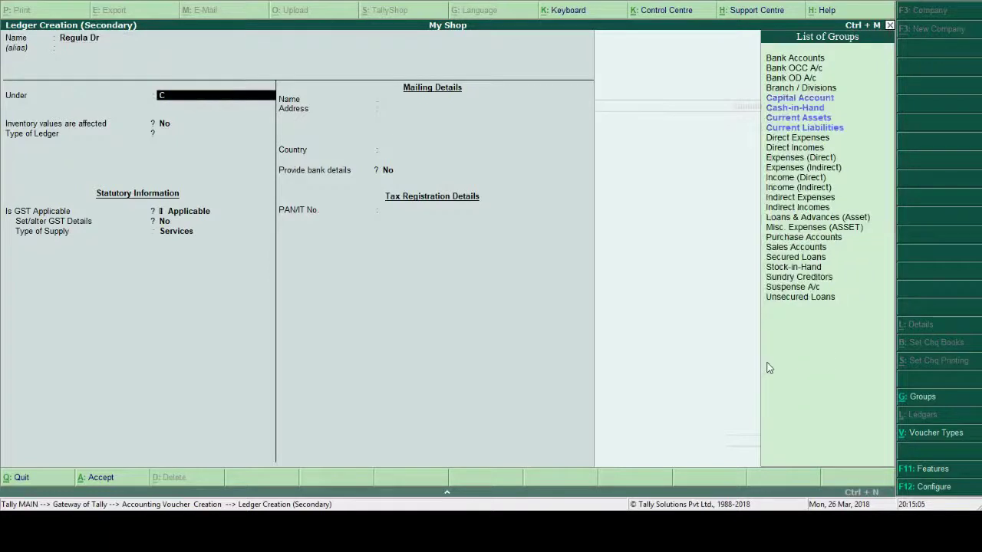
key("BackSpace")
type("Dr")
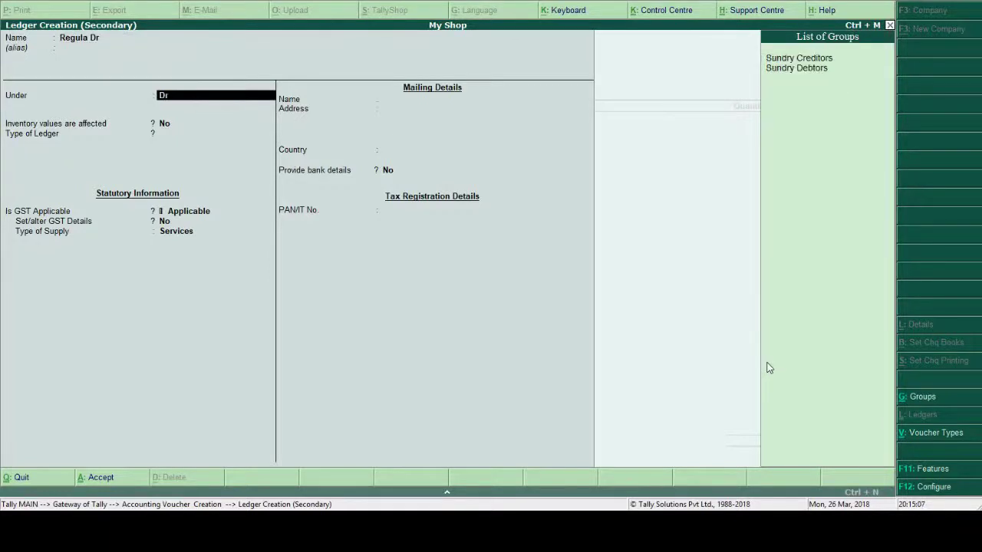
key("Down")
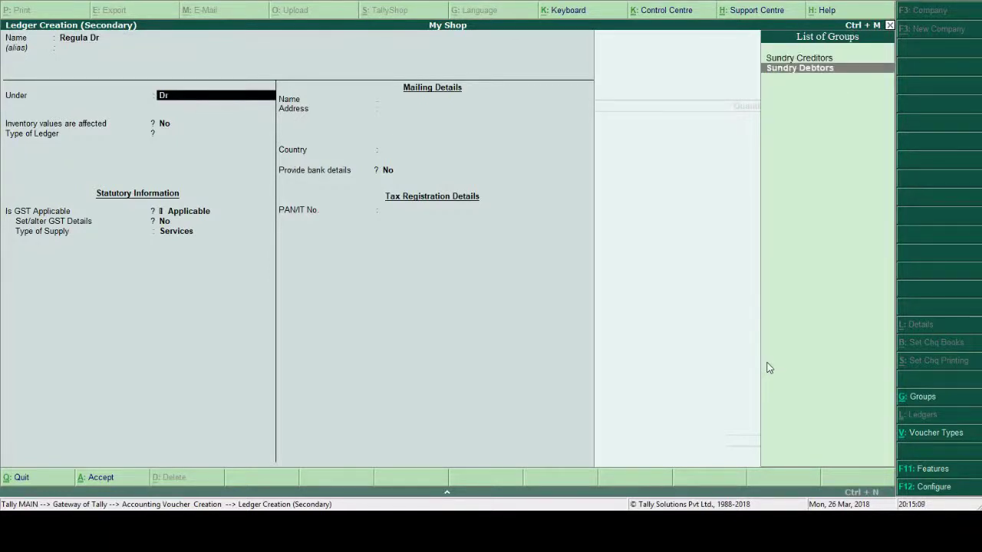
key("Return")
key("Return")
key("Return")
key("Return")
key("Return")
key("Return")
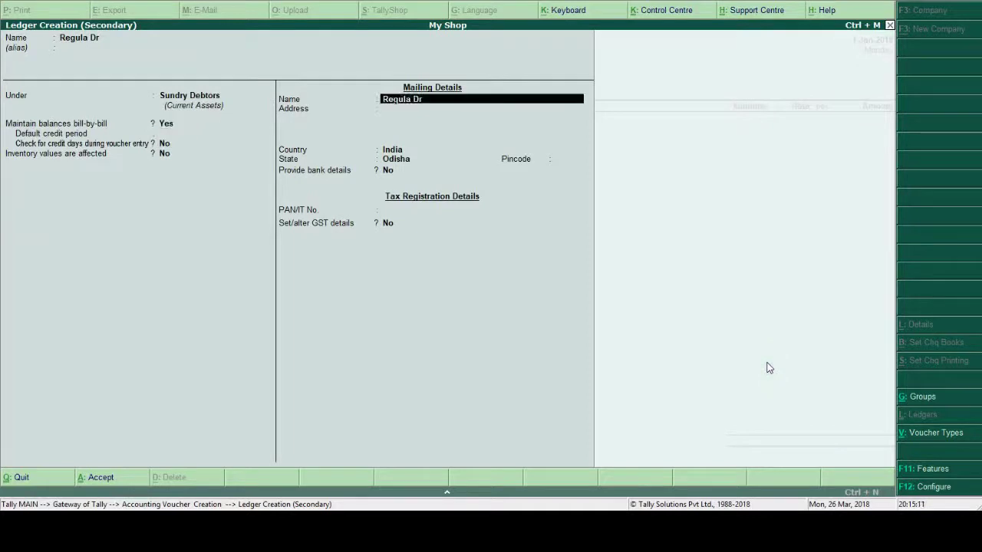
- Keep country India, state Odisha and no bank details for the Regula Dr ledger, leaving address and pincode blank
key("Return")
key("Return")
key("Return")
key("Return")
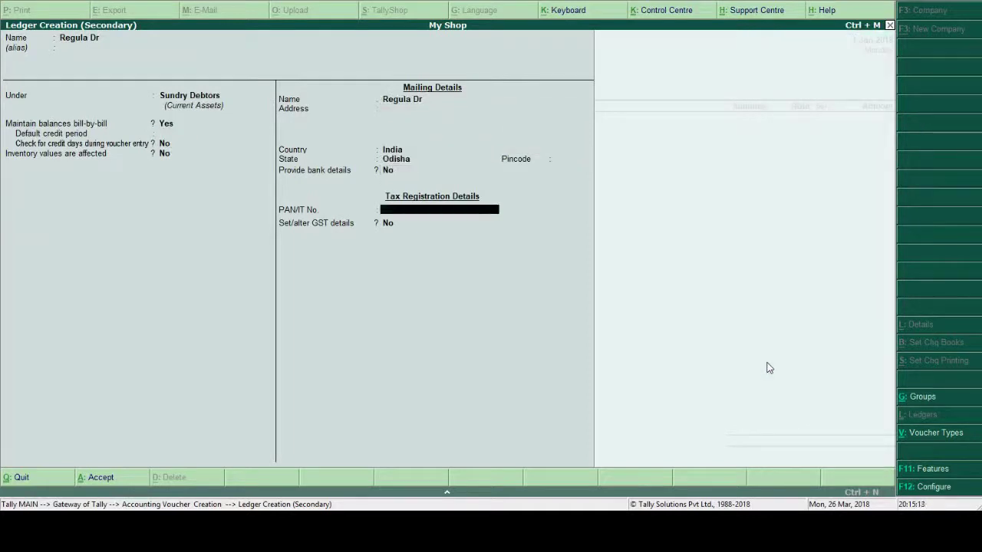
- Set the Regula Dr ledger's GST details to registration type Regular, not an assessee of other territory, and enter the party's GSTIN
type("y")
key("Return")
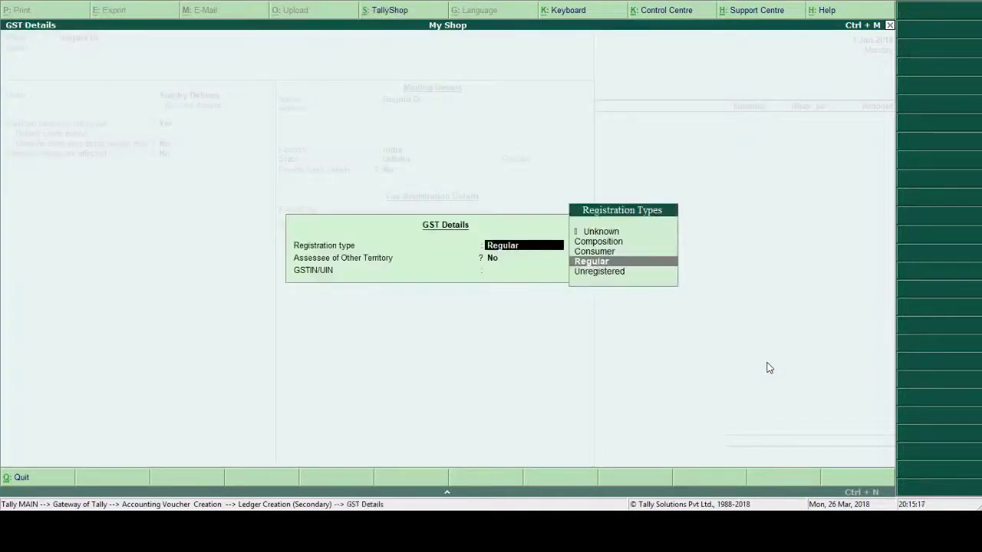
key("Return")
key("Return")
type("21ASDE")
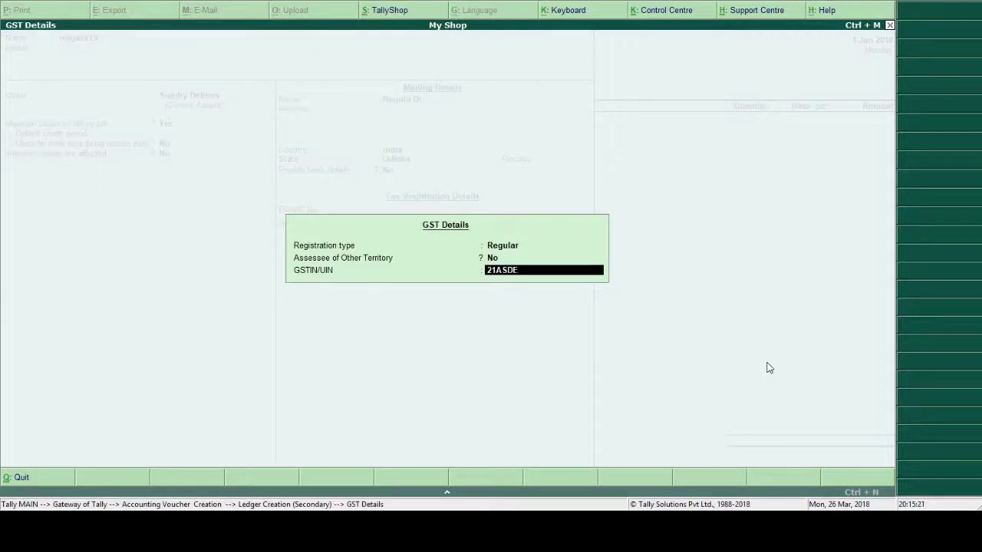
type("1234A1Z5")
key("Return")
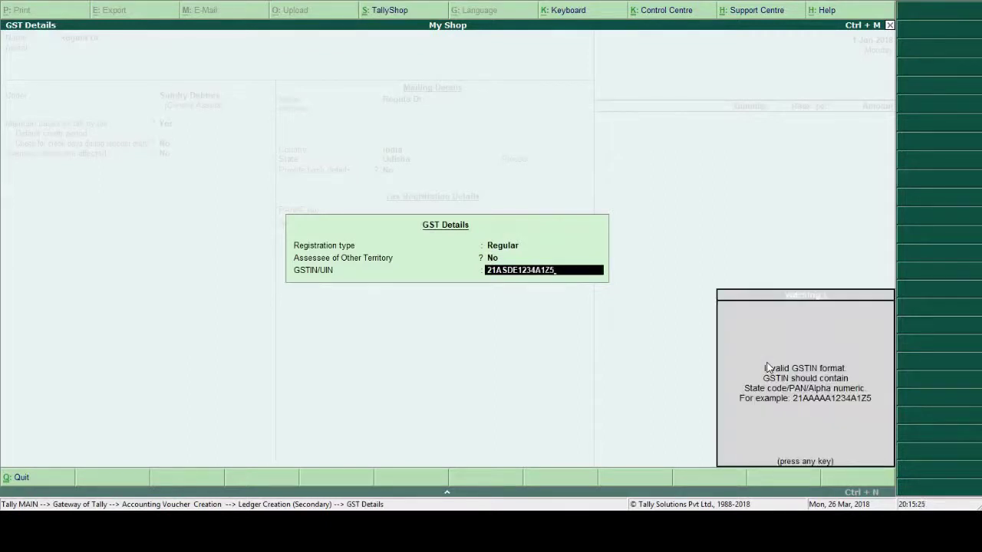
- Reopen the Regula Dr ledger's GST details, replace the GSTIN with a validly formatted one and save the ledger
key("Escape")
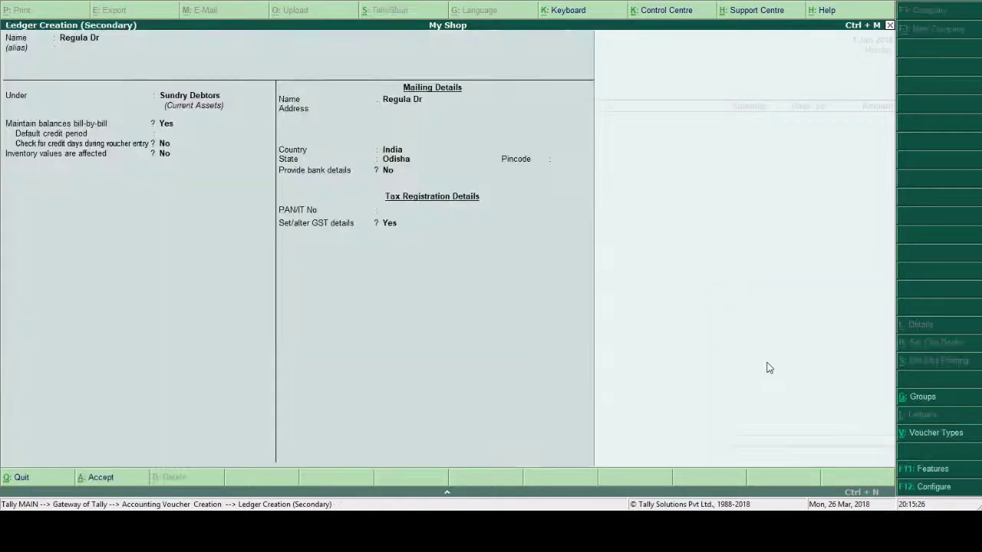
key("n")
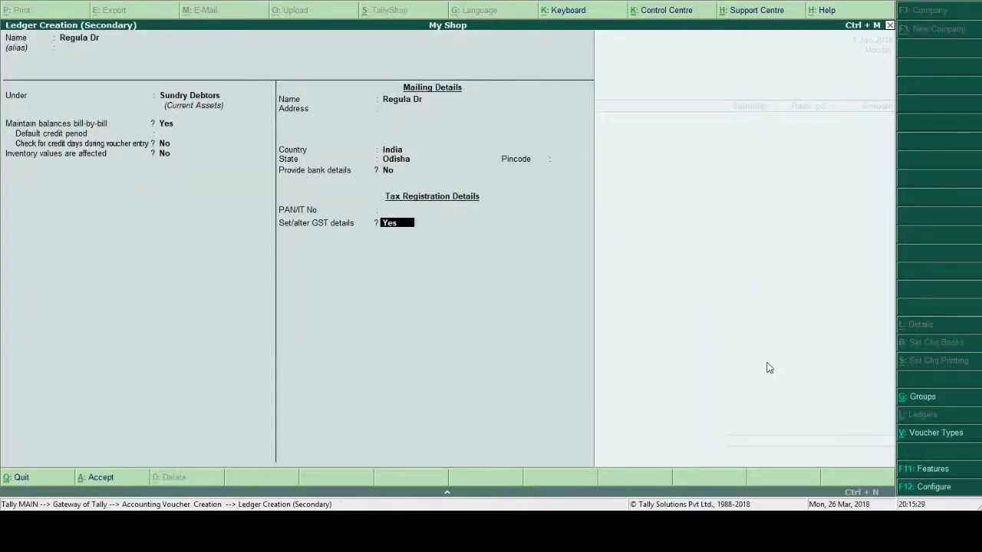
key("Return")
key("Return")
key("Return")
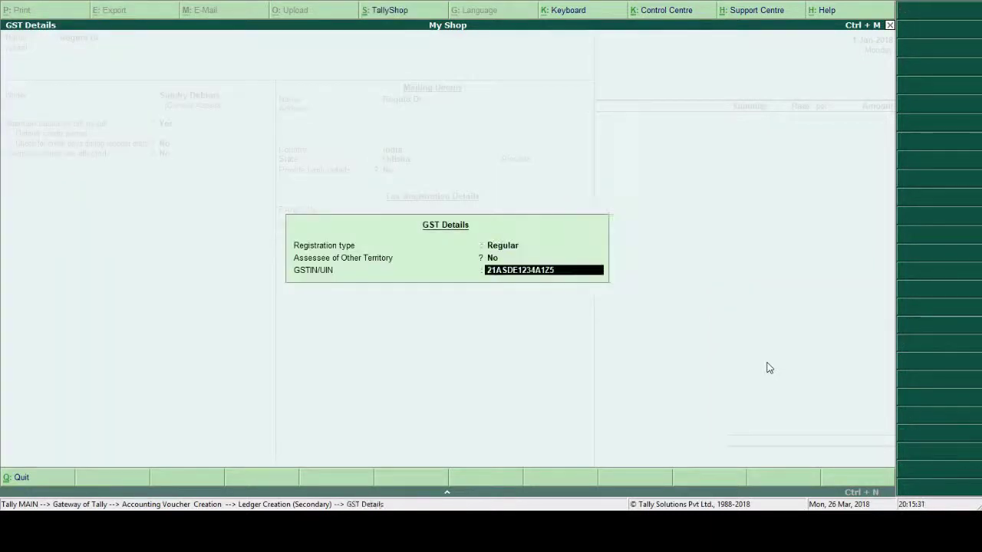
type("21DESWA1234A1Z5")
key("Return")
key("Return")
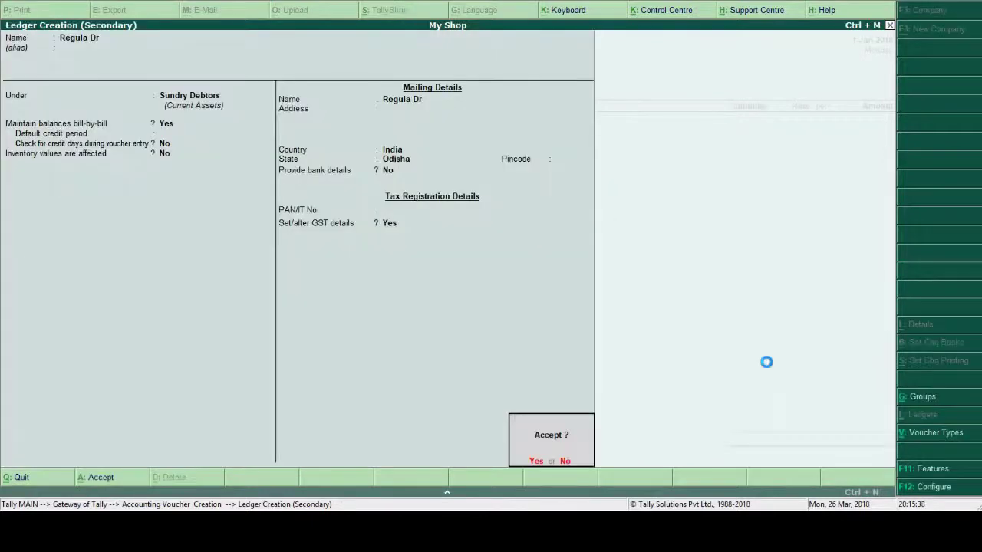
key("Return")
- Accept the sale's party details for buyer Regula Dr with place of supply Odisha, leaving despatch and order details blank
key("Return")
key("Return")
key("Return")
key("Return")
key("Return")
key("Return")
key("Return")
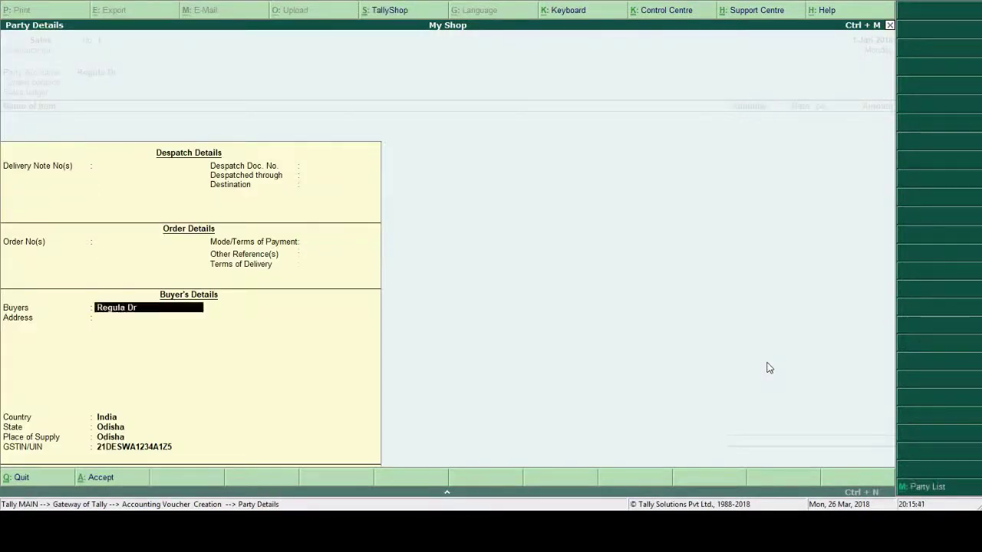
key("Return")
key("Return")
key("Return")
key("Return")
key("Return")
key("Return")
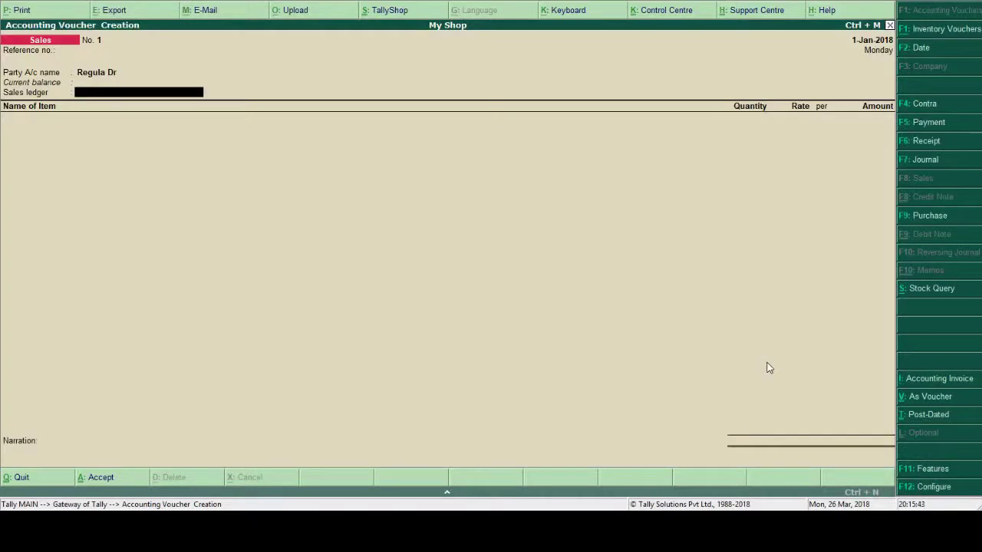
- Create a sales ledger named Sale from the voucher, without an alias, and place it under Sales Accounts
key("alt+c")
type("Sale")
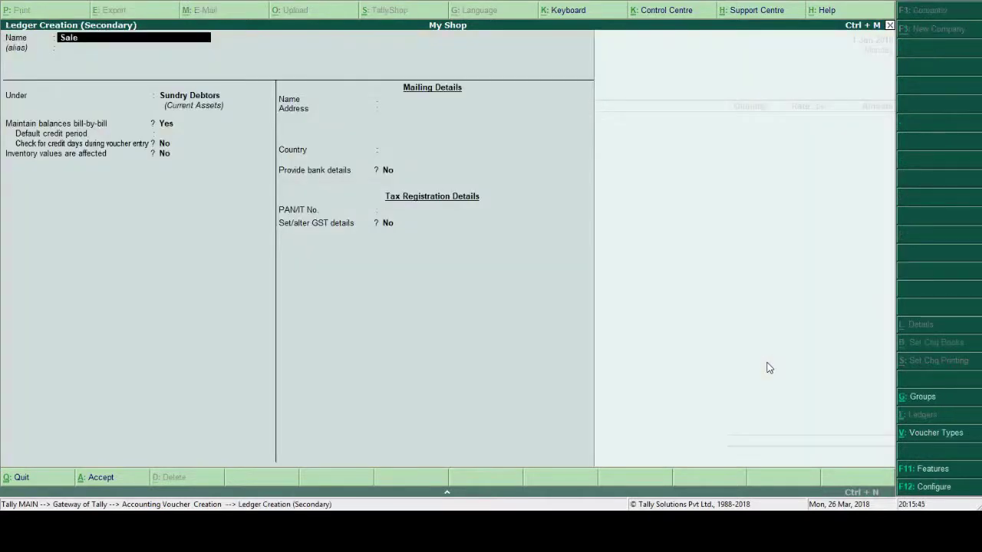
key("Return")
key("Return")
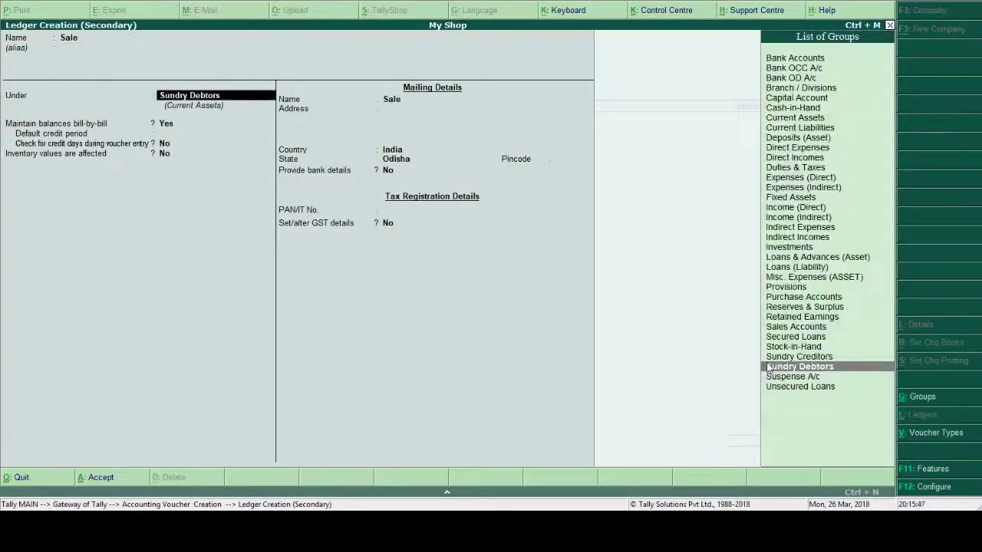
type("Sa")
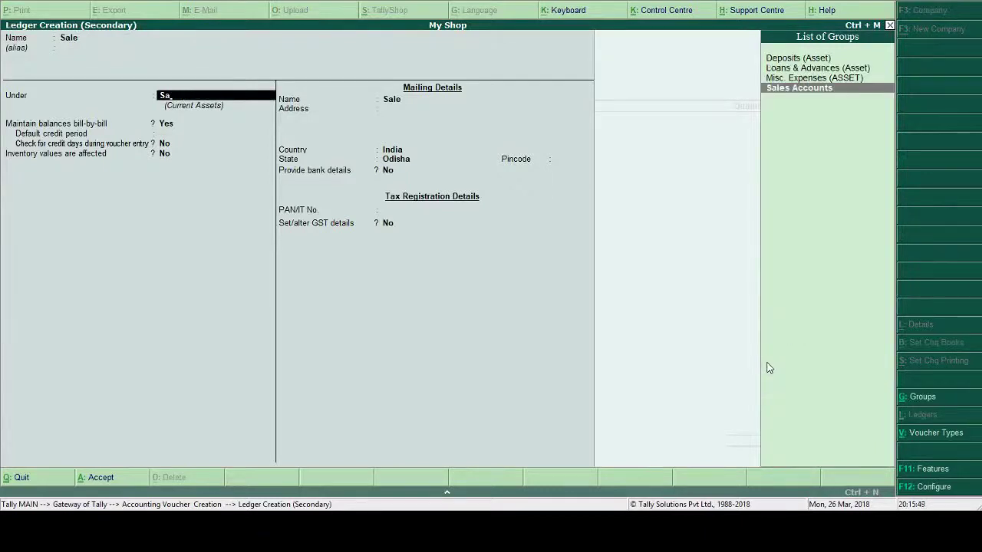
key("Return")
- Keep the Sale ledger inventory-affecting and GST applicable with supply type Services and no separate GST details, and save it
key("Return")
key("Return")
key("Return")
key("Return")
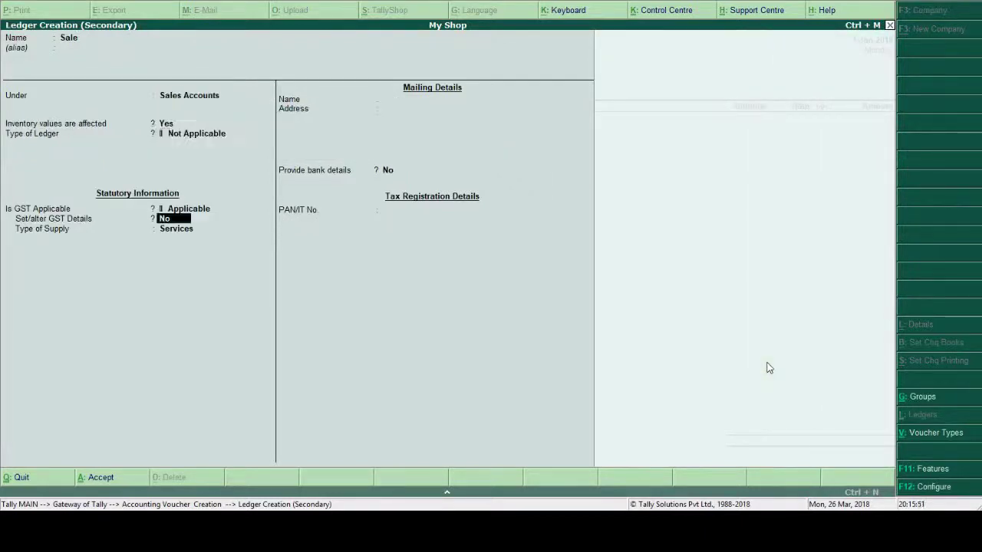
key("Return")
key("Return")
key("Return")
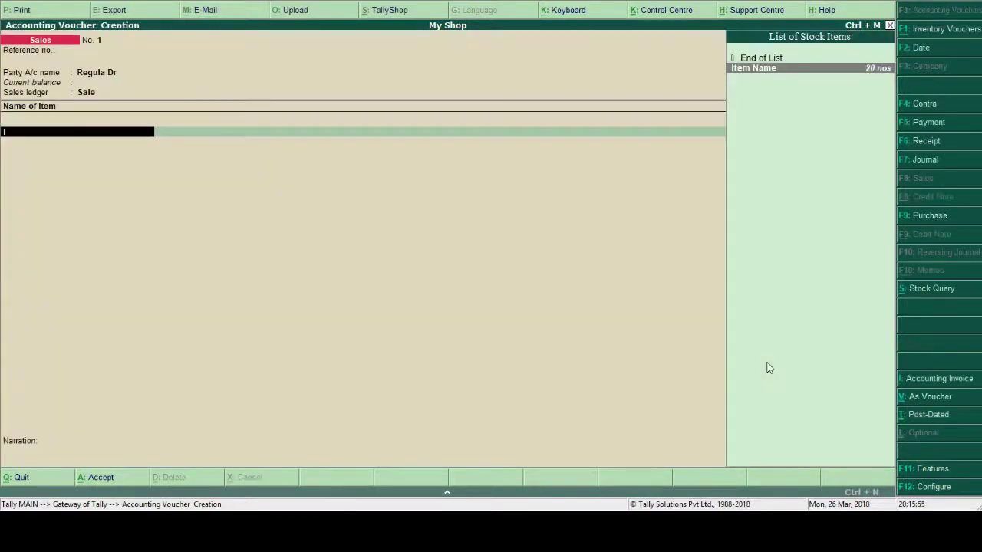
- Add Item Name to the sale with a quantity of 10 nos at a rate of 600, and save the sales voucher
key("Return")
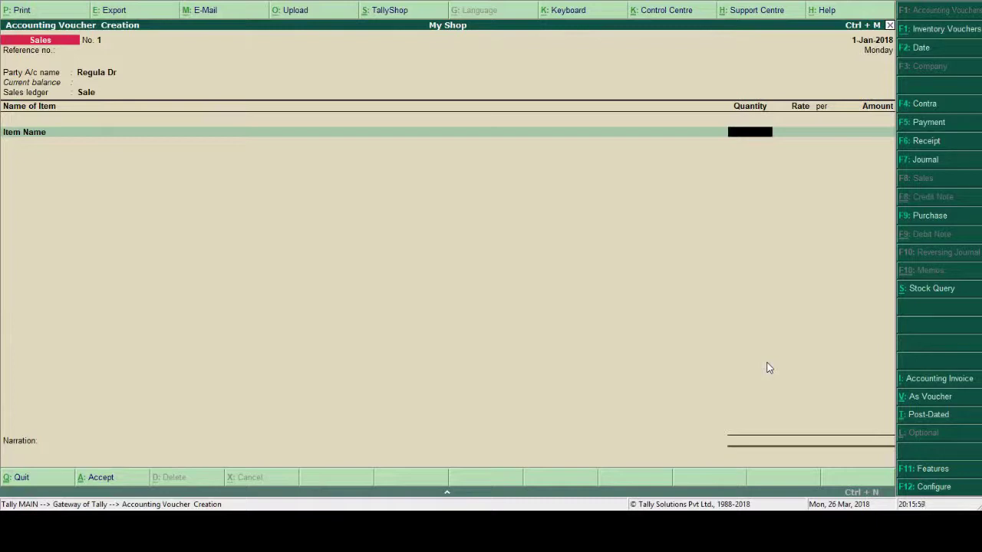
type("10")
key("Return")
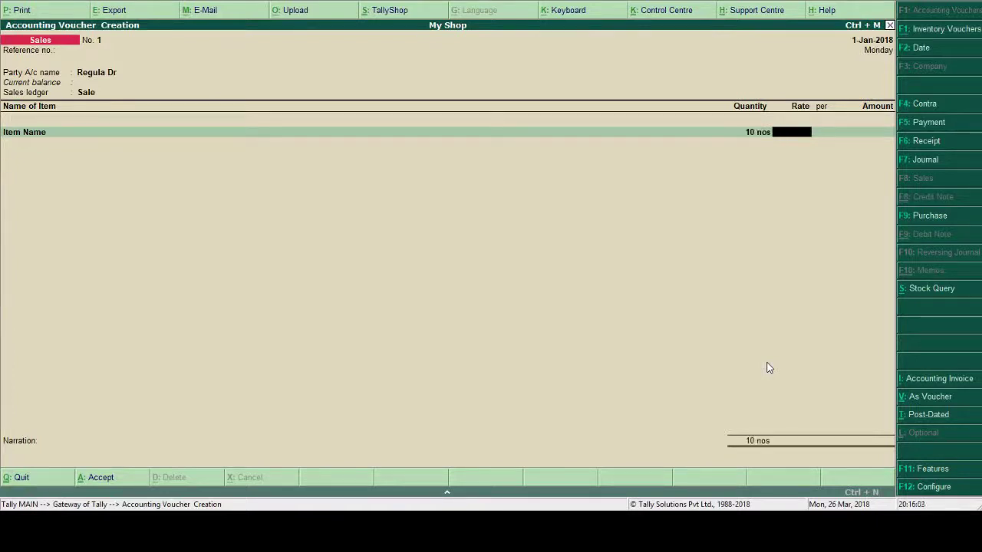
type("600")
key("Return")
key("Return")
key("Return")
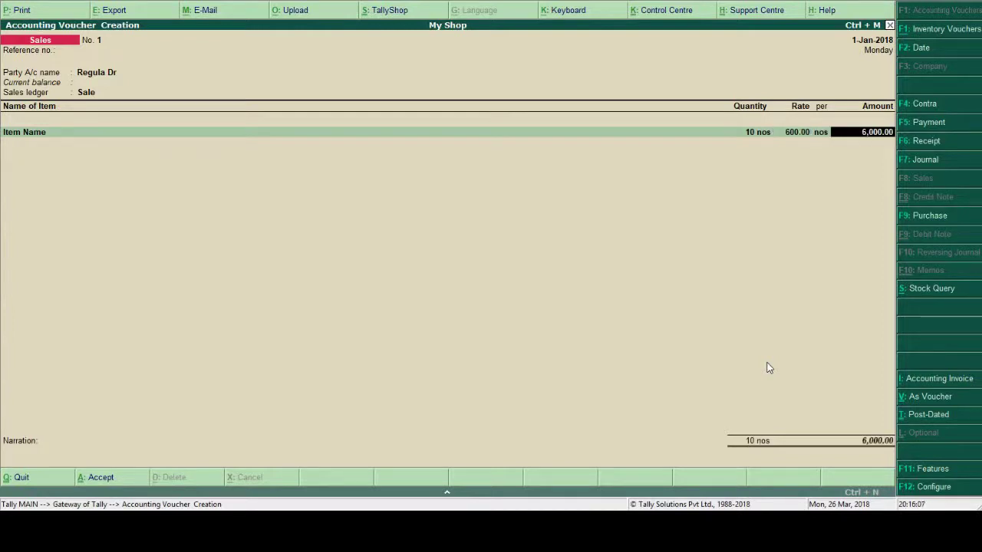
key("Return")
key("Return")
key("Return")
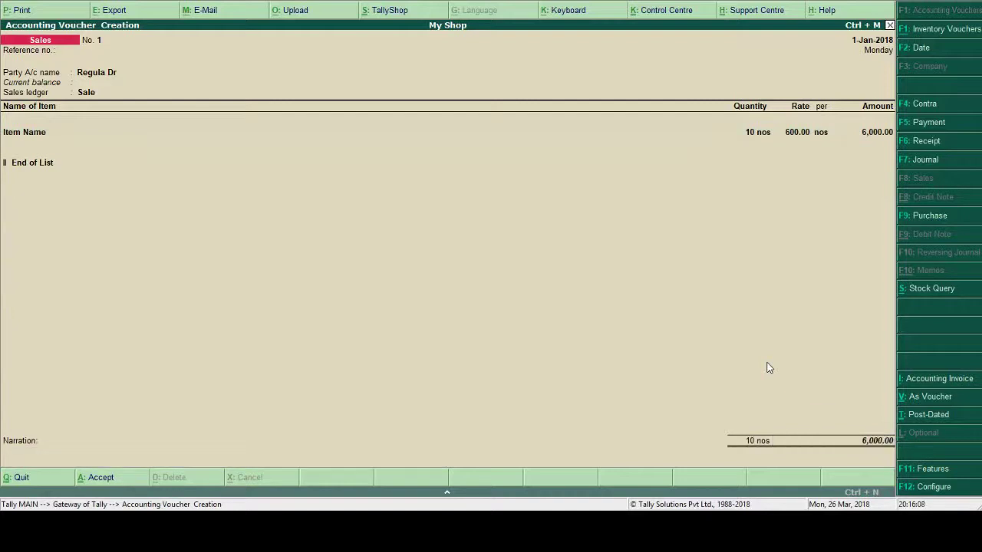
key("Return")
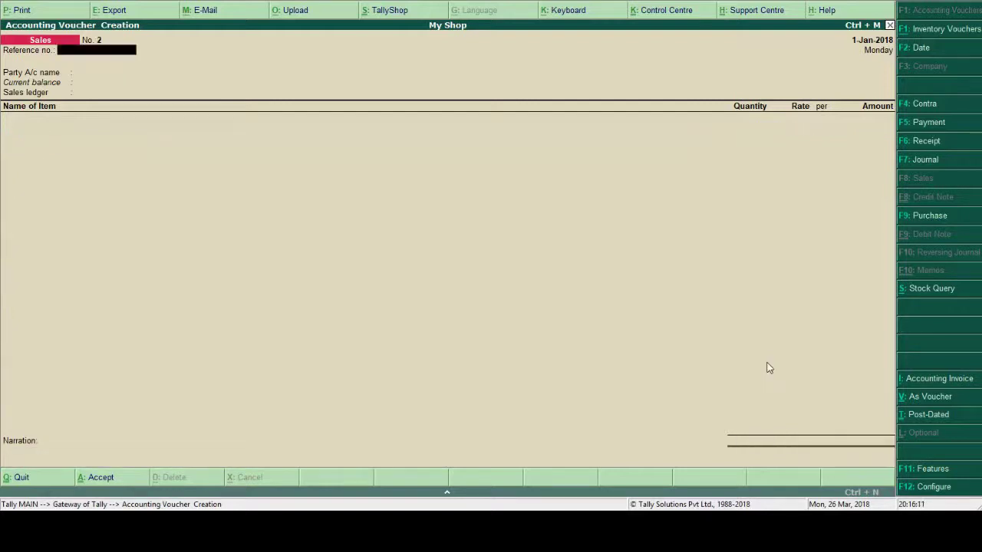
- Leave sales voucher entry and open the GSTR-4 report from the GST statutory reports
key("Escape")
key("Return")
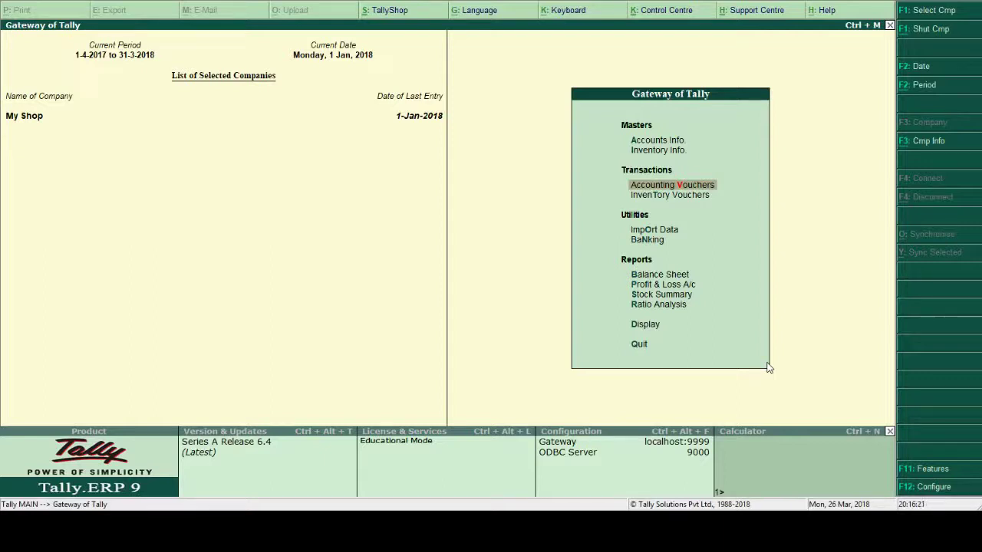
key("Down")
key("Down")
key("Down")
key("Down")
key("Down")
key("Down")
key("Down")
key("Down")
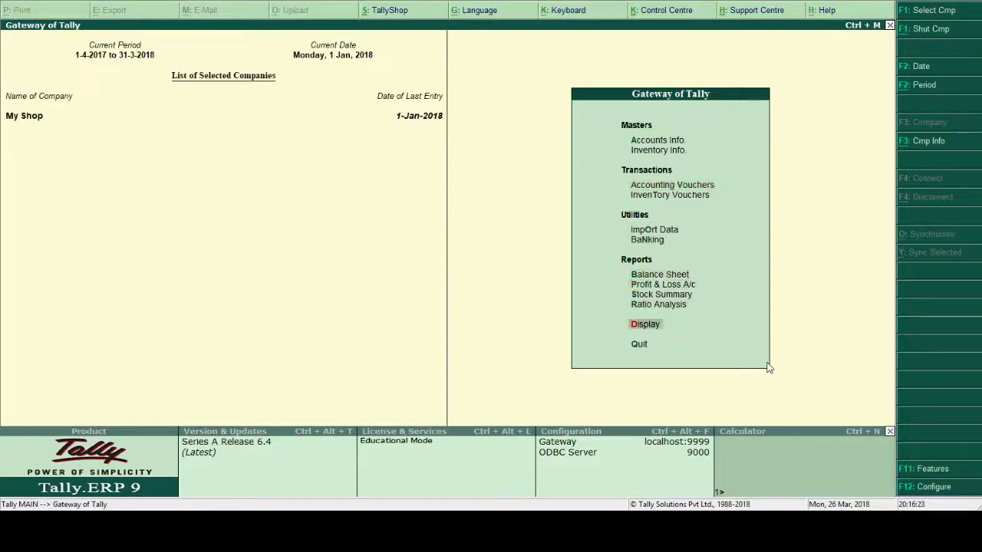
key("Return")
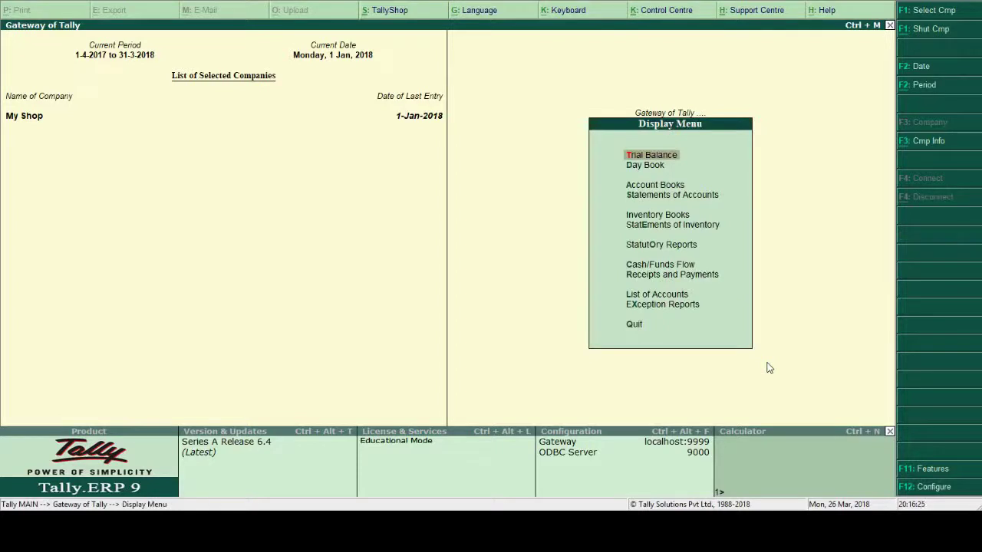
key("Down")
key("Down")
key("Down")
key("Down")
key("Down")
key("Down")
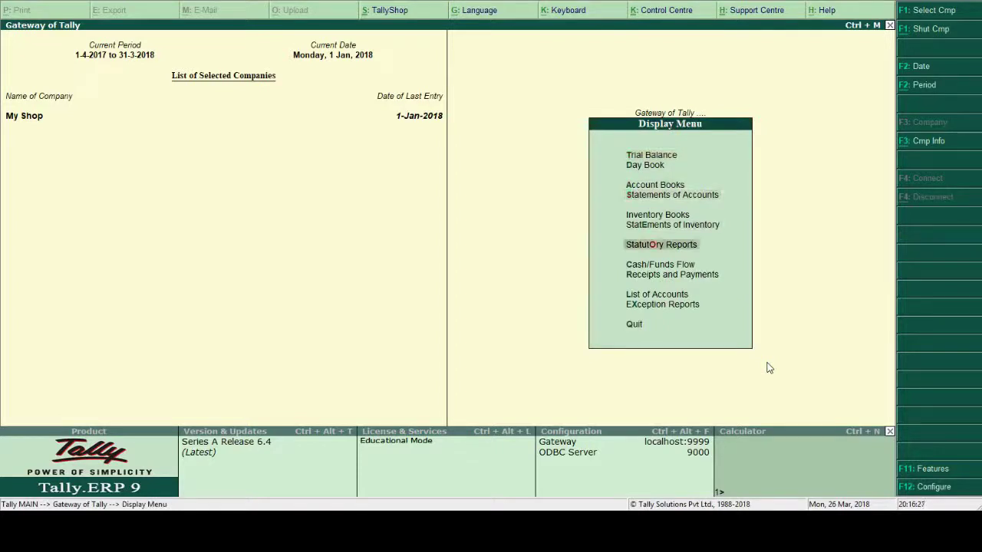
key("Return")
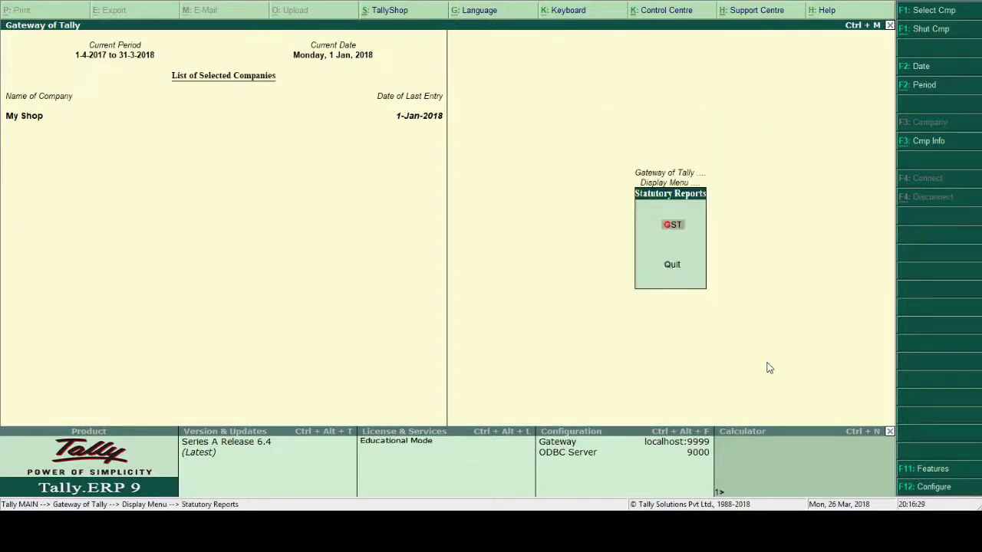
key("Return")
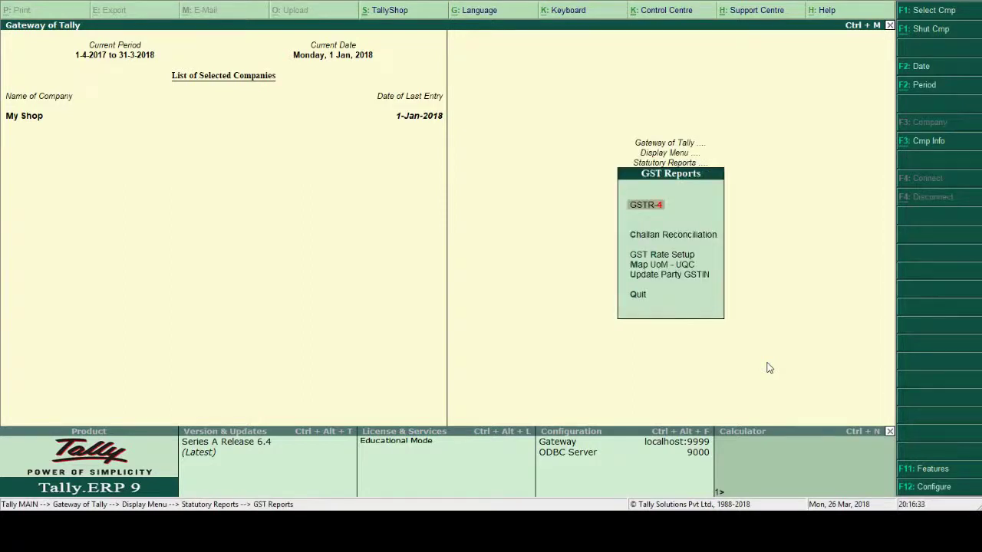
key("Return")
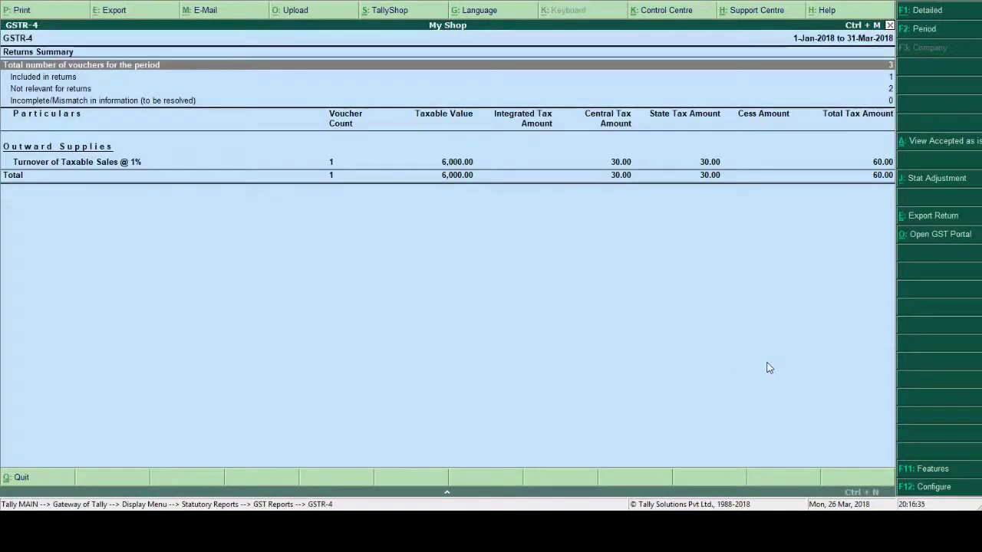
- Examine the returns summary and the outward supplies turnover in the GSTR-4 report
key("Down")
key("Down")
key("Down")
key("Down")
key("Down")
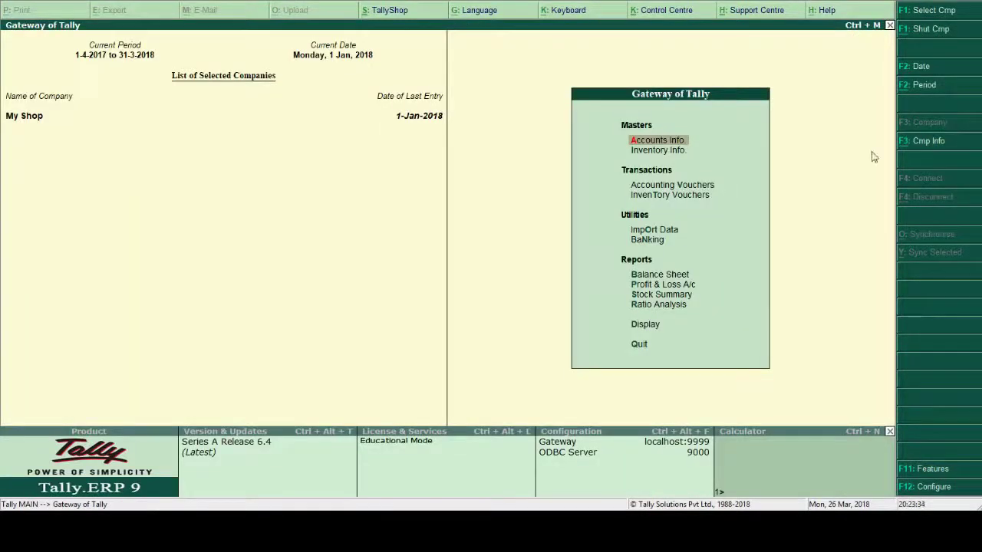
- Start a statutory payment voucher for GST covering 1-Jan-2017 to 31-Mar-2018 with payment type Composition
key("Down")
key("Down")
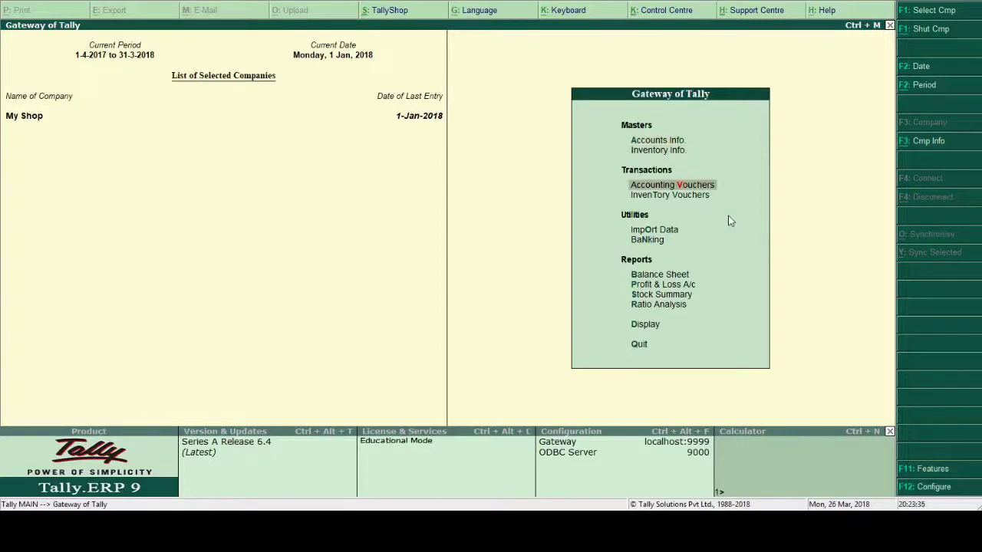
key("Return")
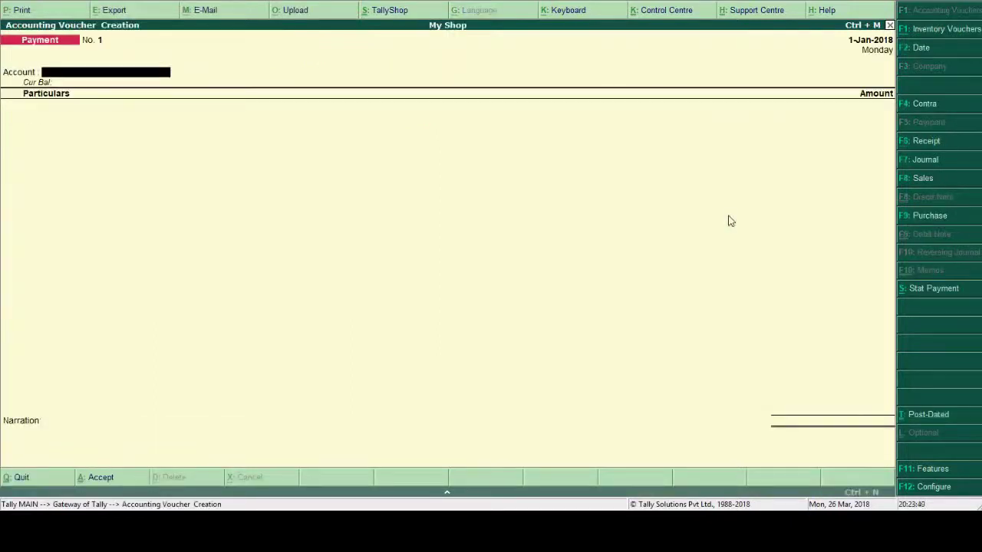
left_click(942, 290)
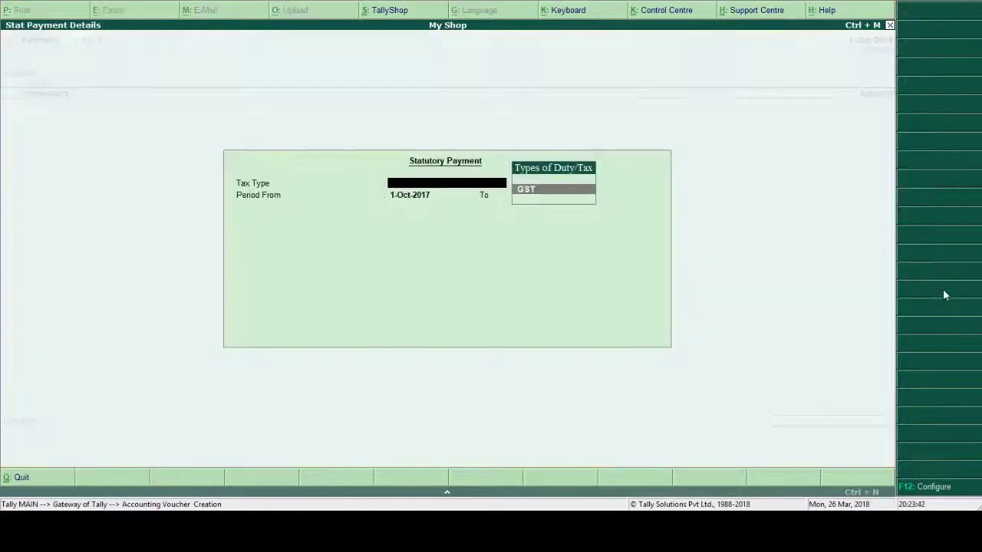
key("Return")
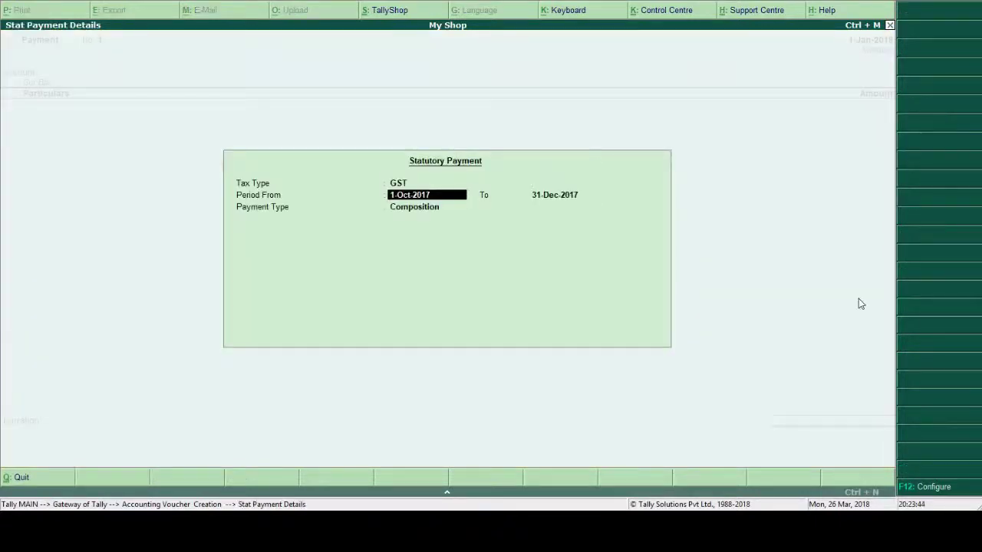
type("1-1-2017")
key("Return")
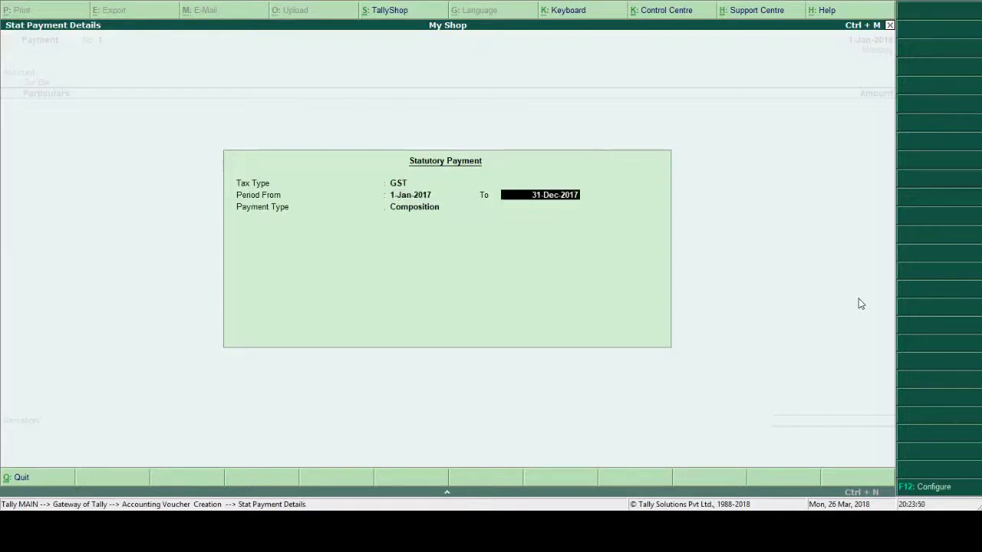
type("31-3")
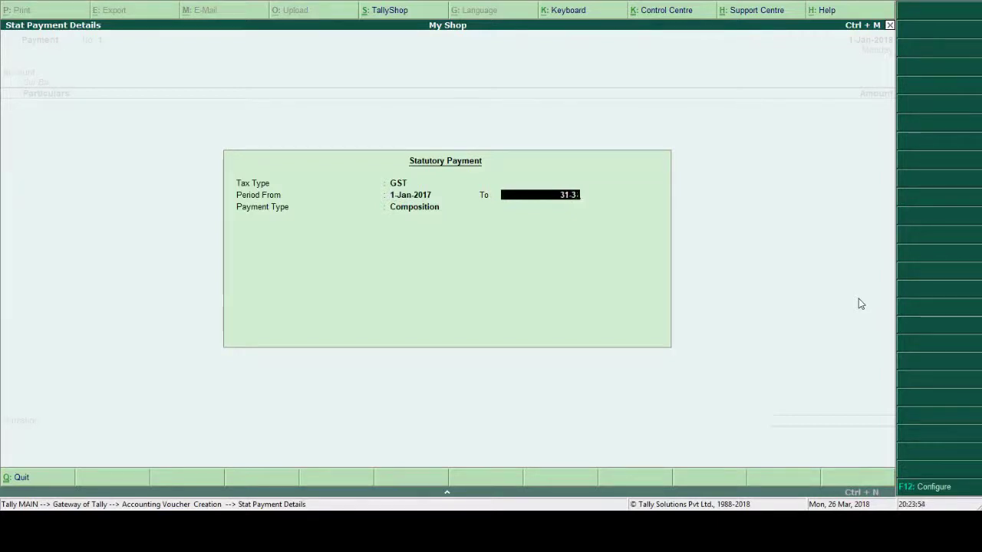
type("-2018")
key("Return")
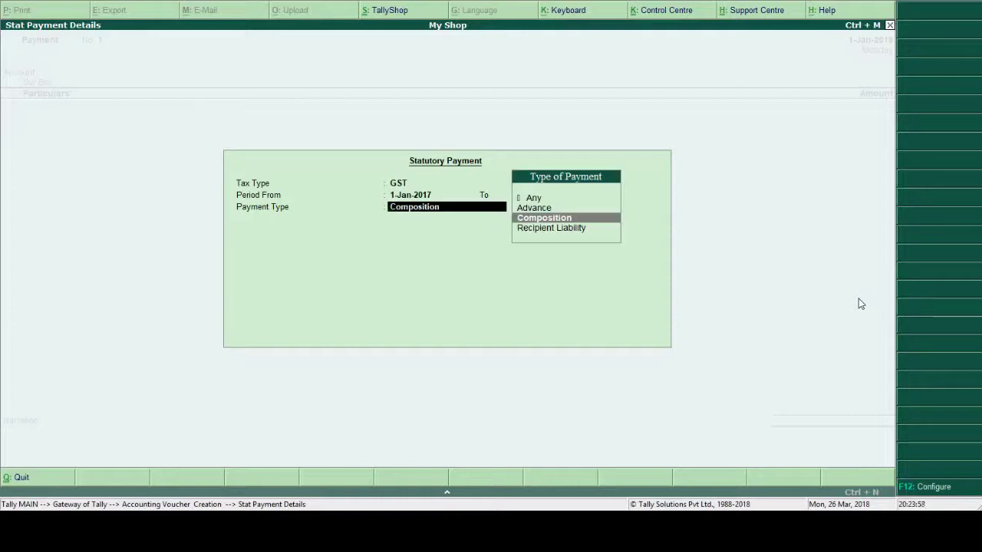
key("Return")
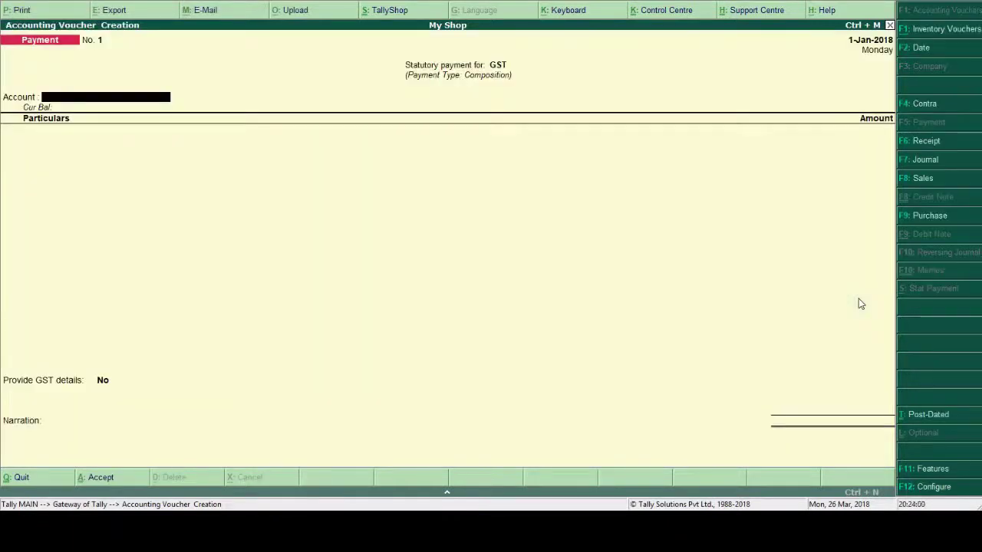
- Use Cash as the payment account and start a new ledger Tax Compsition under Indirect Expenses, with ledger type Not Applicable
key("Return")
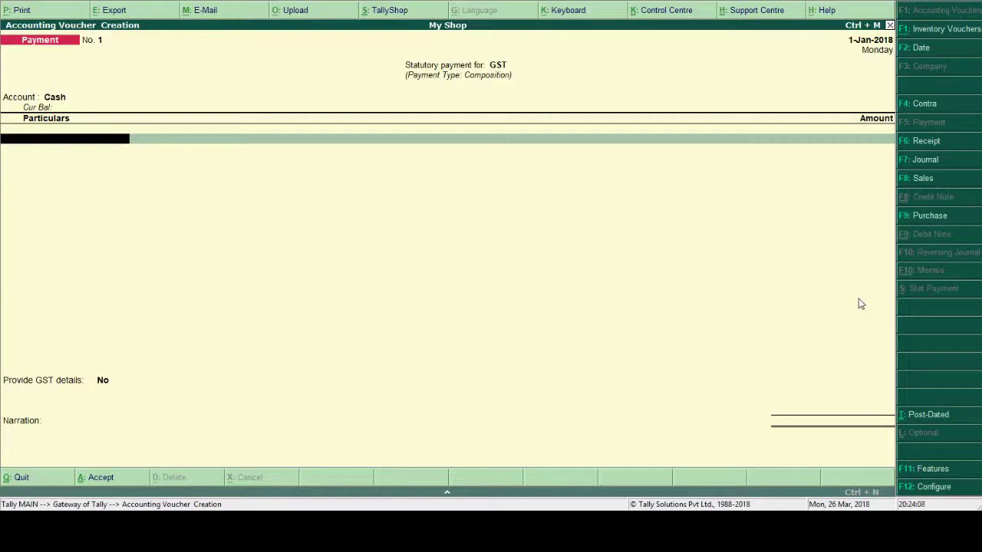
key("alt+c")
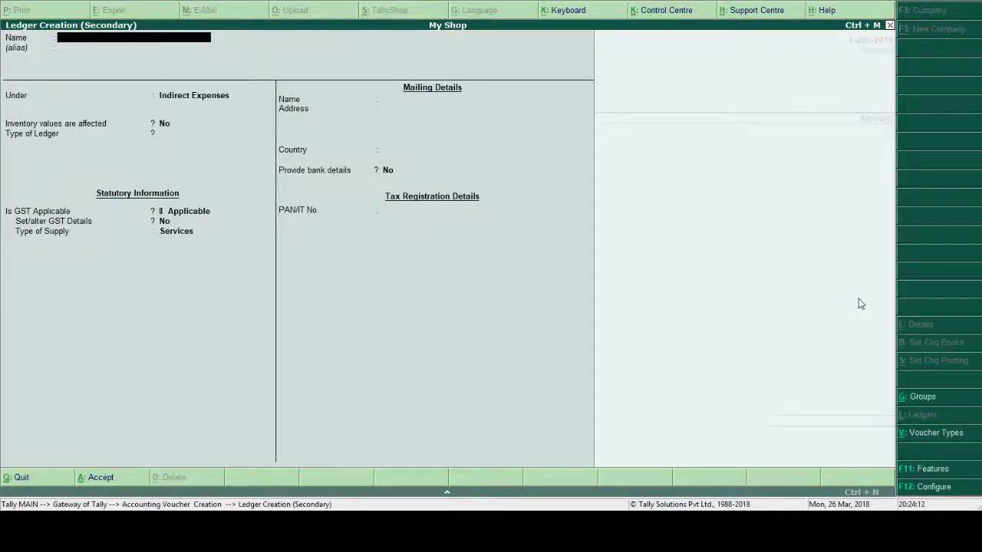
type("Tax Compsition")
key("Return")
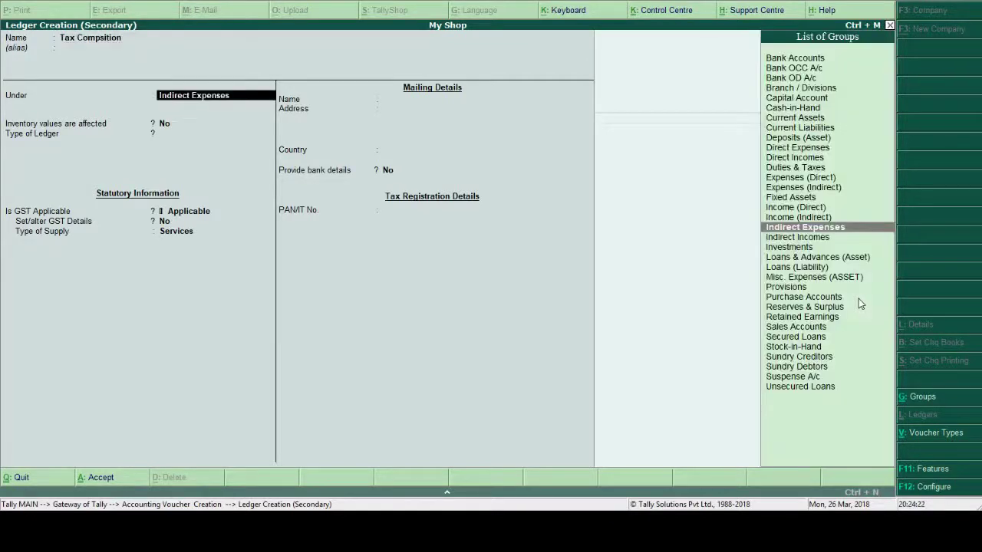
key("Return")
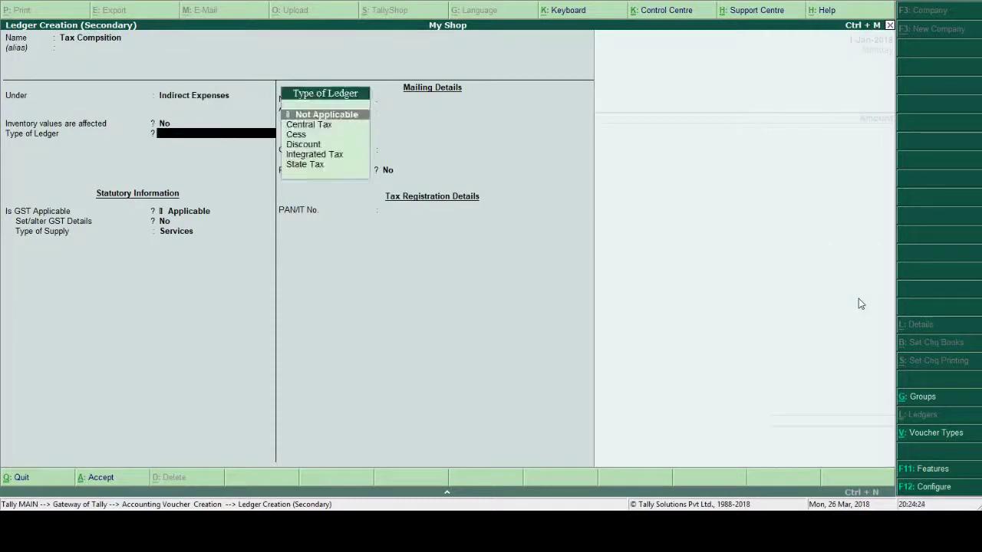
key("Return")
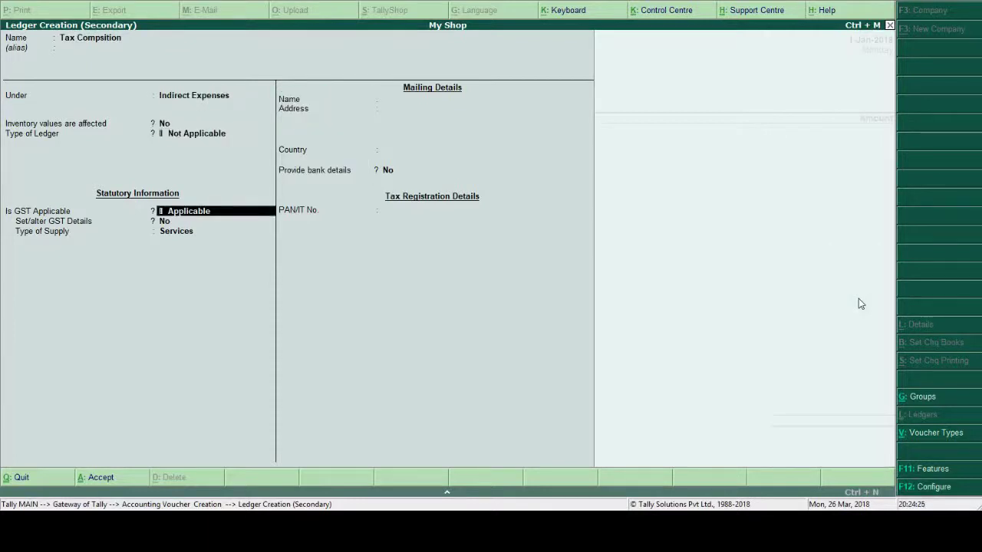
- Set GST applicability to Not Applicable for the Tax Compsition ledger, leave bank details at No, and save the ledger
type("N")
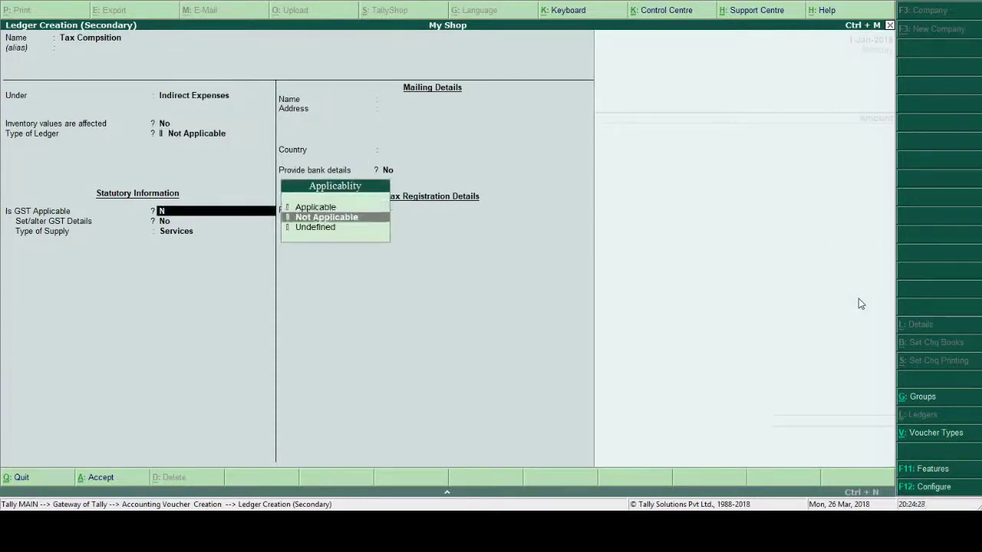
key("Return")
key("Return")
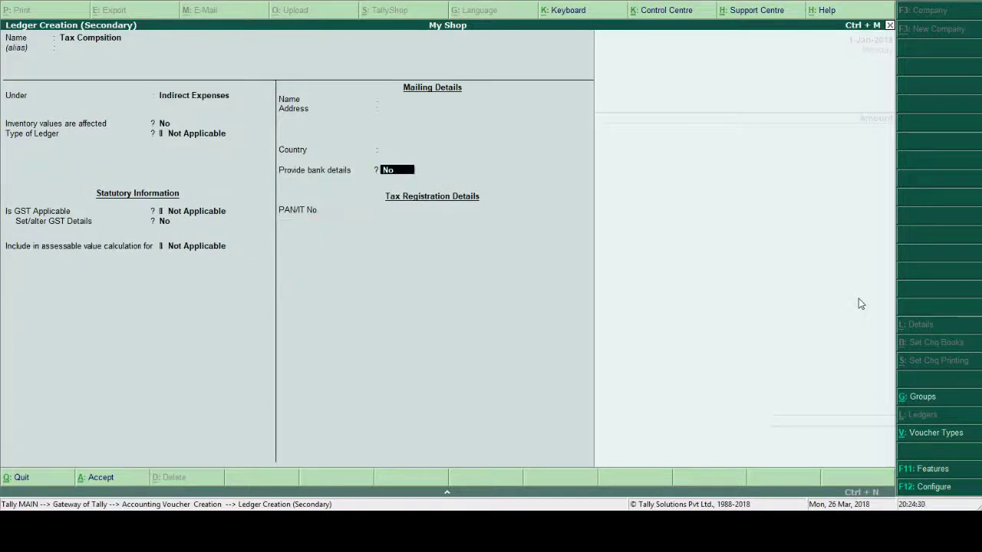
key("Return")
key("Return")
key("Return")
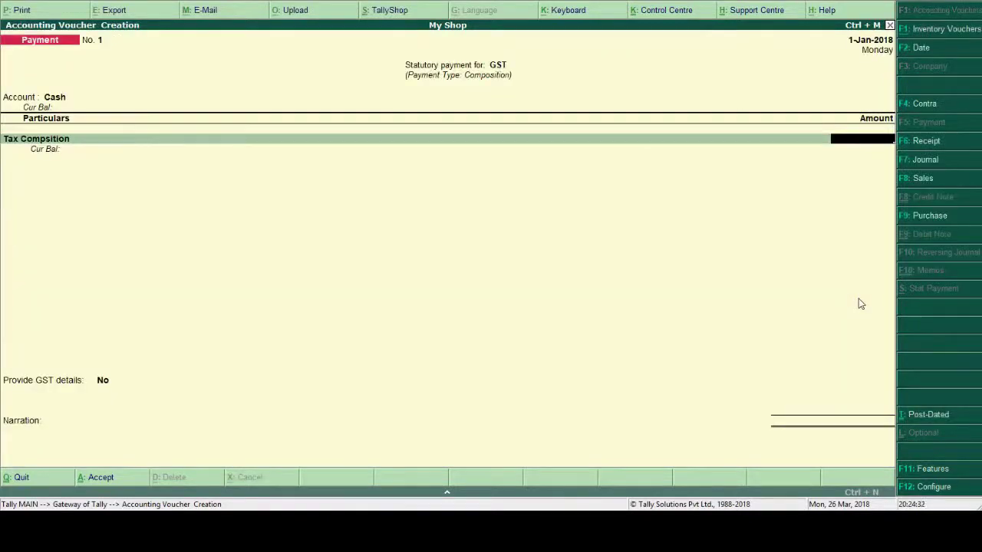
- Enter 60 as the payment amount for Tax Compsition and finish the list of particulars
type("60")
key("Return")
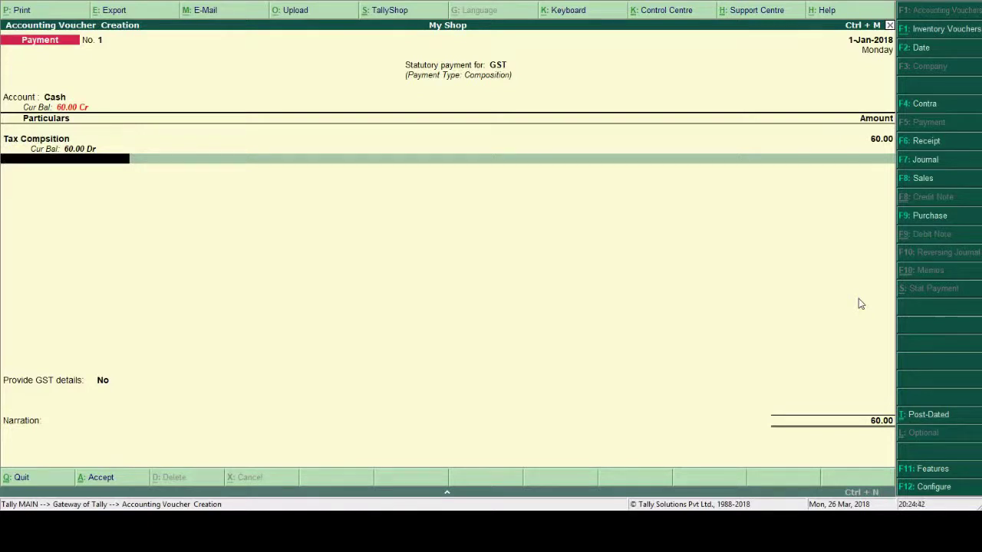
key("Return")
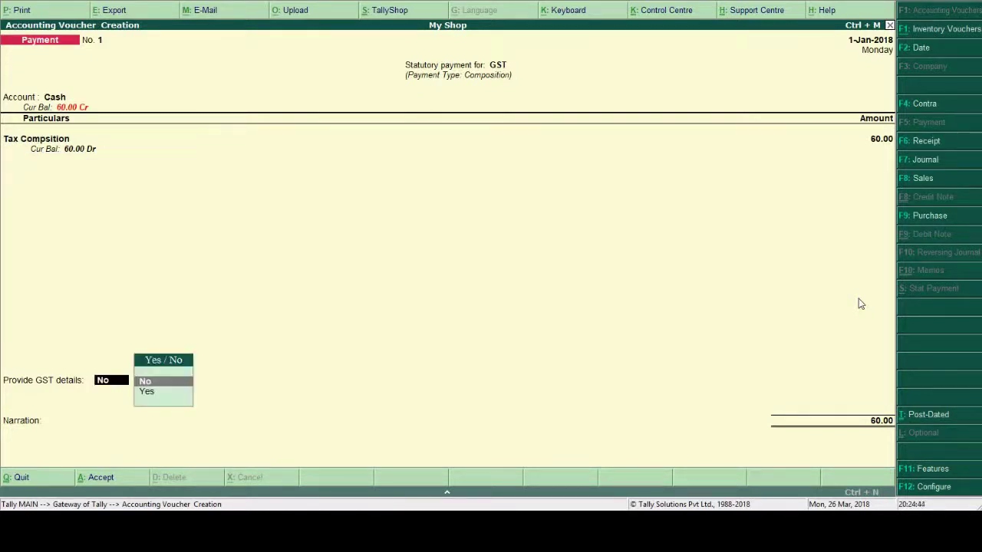
- Provide GST details with Cash (Over the counter) as the mode of payment, other bank details blank, and save the payment voucher
key("Down")
key("Return")
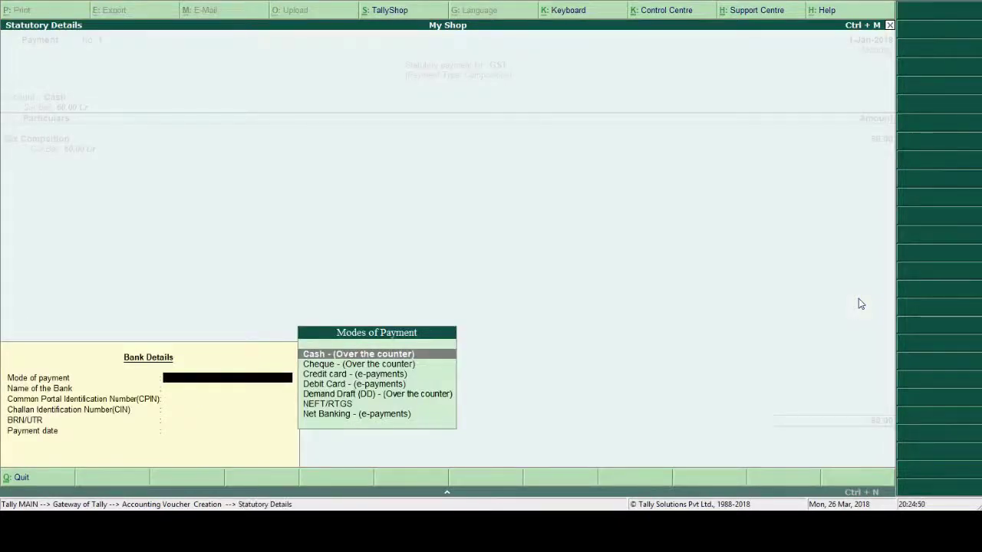
key("Return")
key("Return")
key("Return")
key("Return")
key("Return")
key("Return")
key("Return")
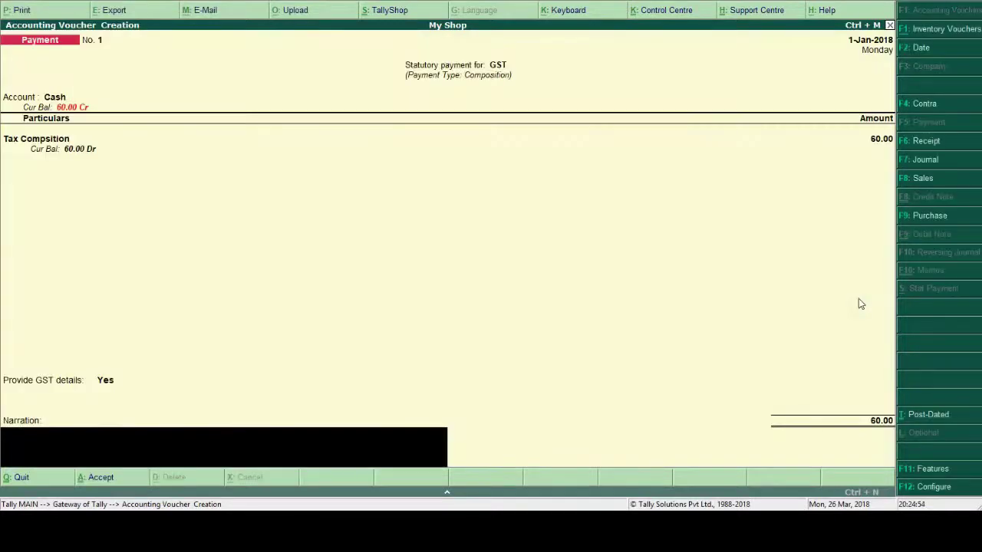
key("Return")
key("Escape")
key("Return")
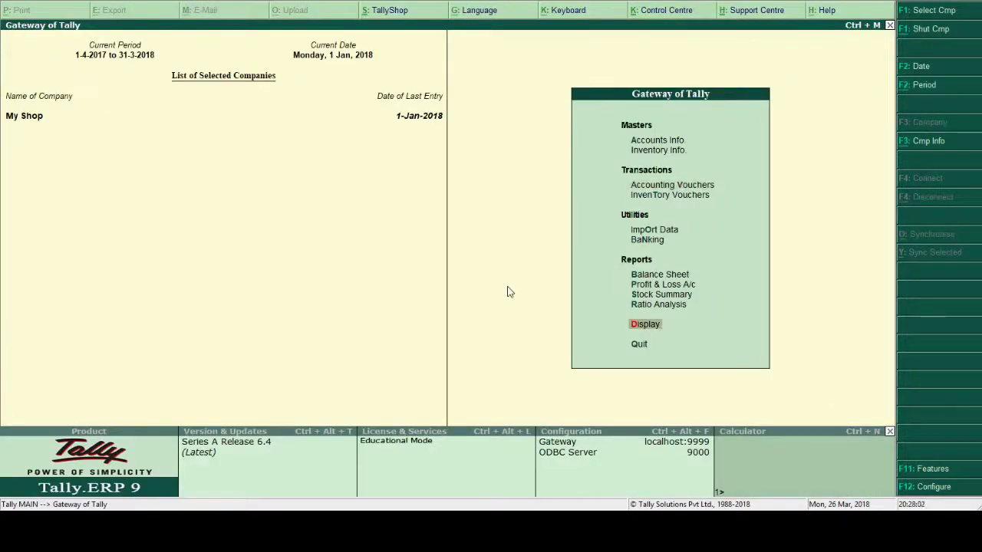
- Open accounting voucher entry from the Gateway of Tally and go back through the saved vouchers to the GST payment
key("Up")
key("Up")
key("Up")
key("Up")
key("Up")
key("Up")
key("Up")
key("Up")
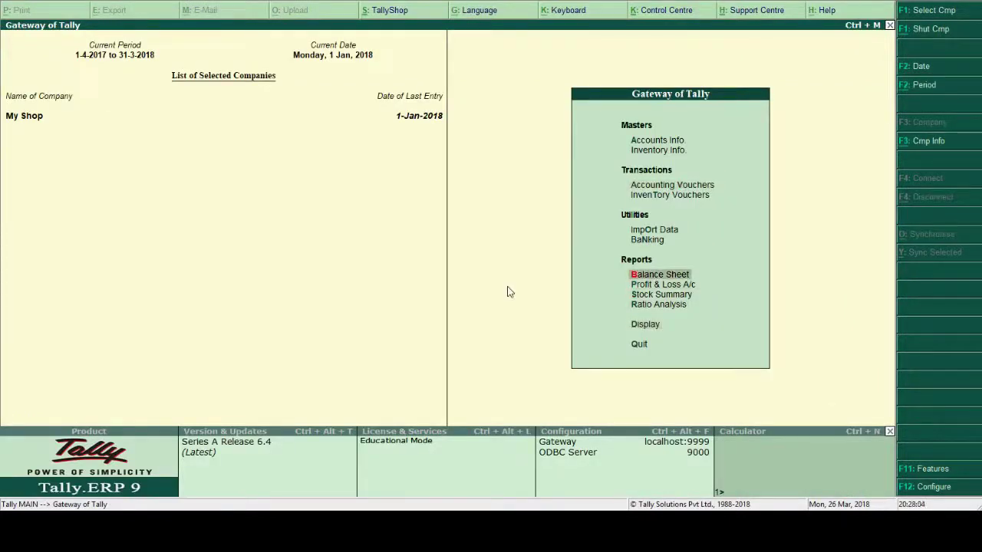
key("Return")
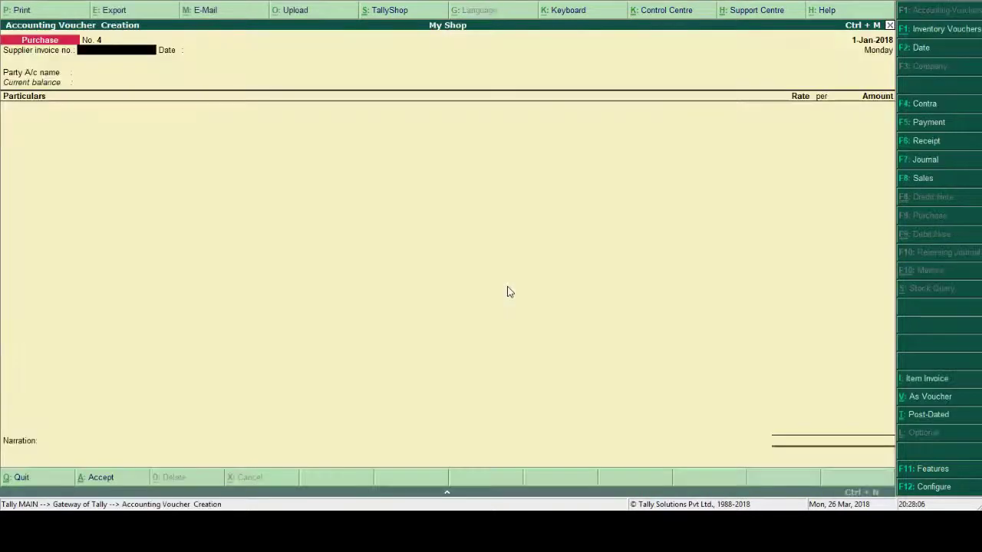
key("Page_Up")
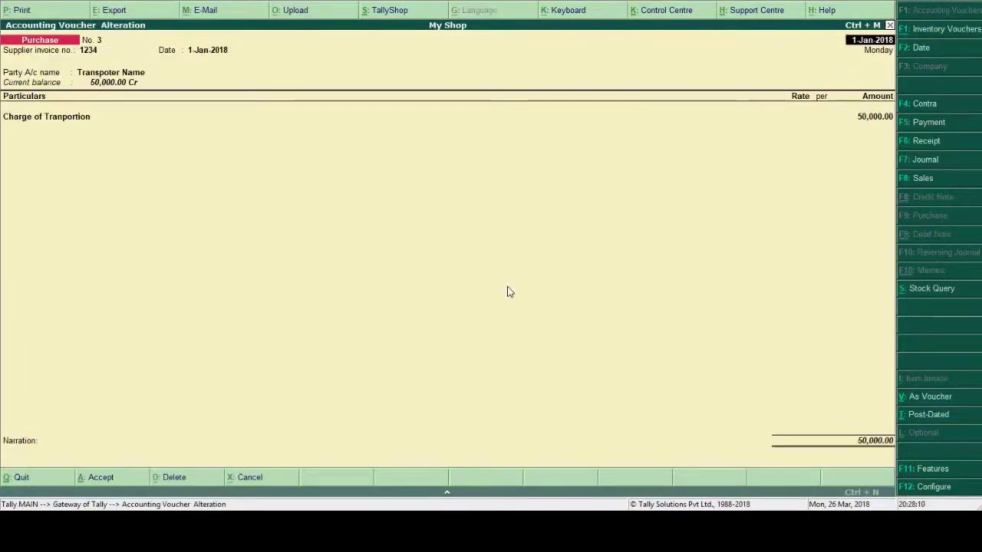
key("Page_Up")
key("Page_Up")
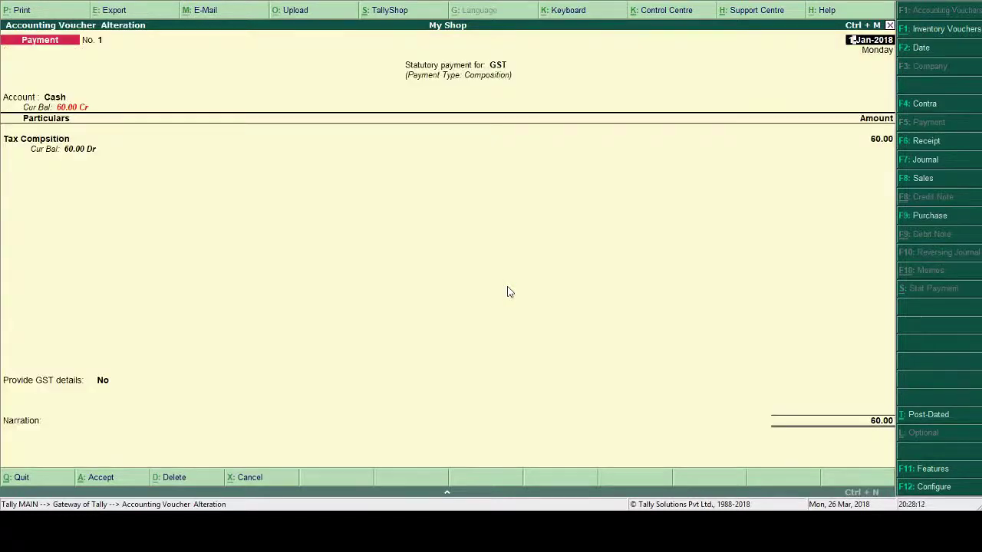
- Pass through the GST payment voucher without changes and bring up the saved sales voucher No. 1
key("Return")
key("Return")
key("Return")
key("Return")
key("Return")
key("Return")
key("Return")
key("Return")
key("Return")
key("Return")
key("Return")
key("Return")
key("Return")
key("Return")
key("Return")
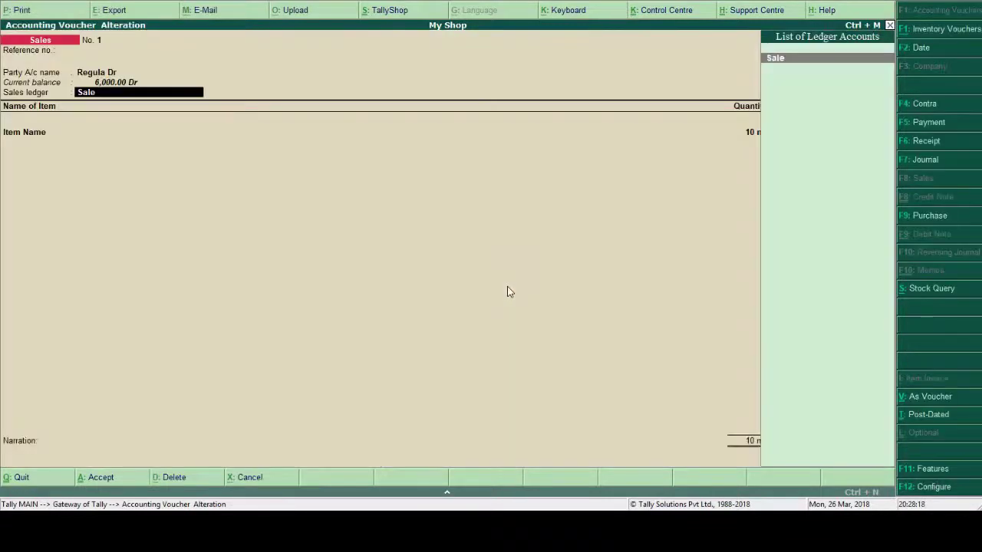
- Open the print preview of the sales voucher and enlarge it
key("alt+p")
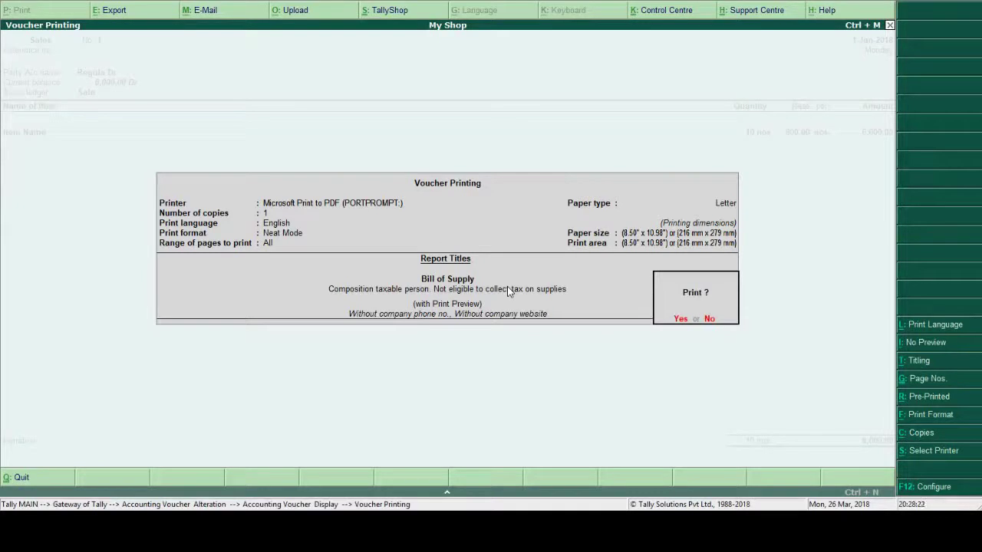
key("Return")
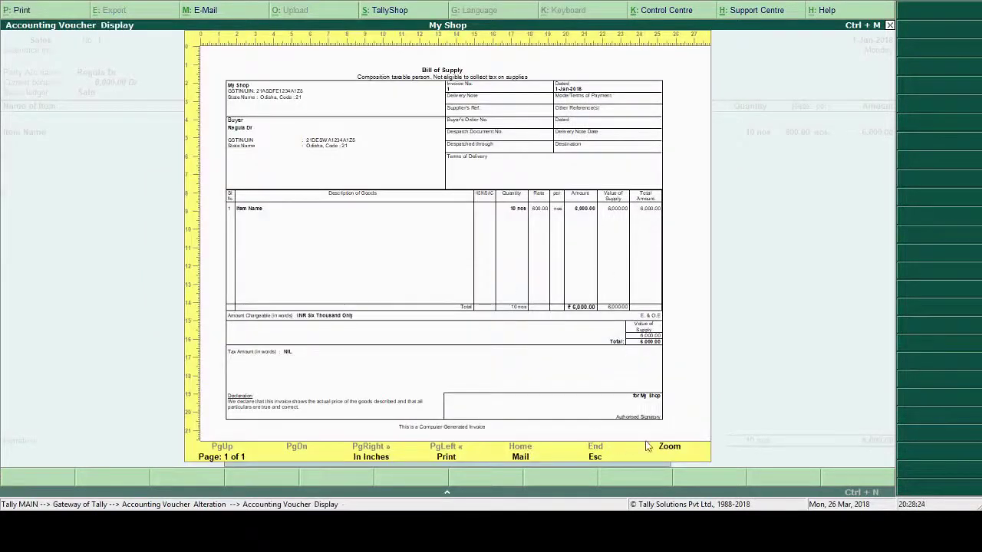
left_click(668, 451)
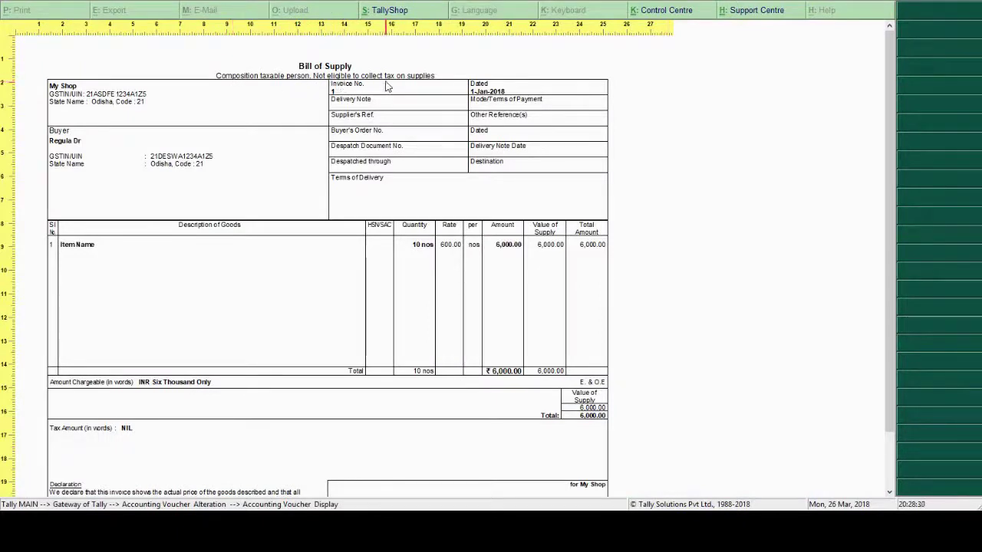
- Examine the Bill of Supply for its composition declaration, item line, totals and tax amount
scroll(396, 234, "down", 1)
scroll(397, 234, "down", 1)
scroll(397, 234, "up", 2)
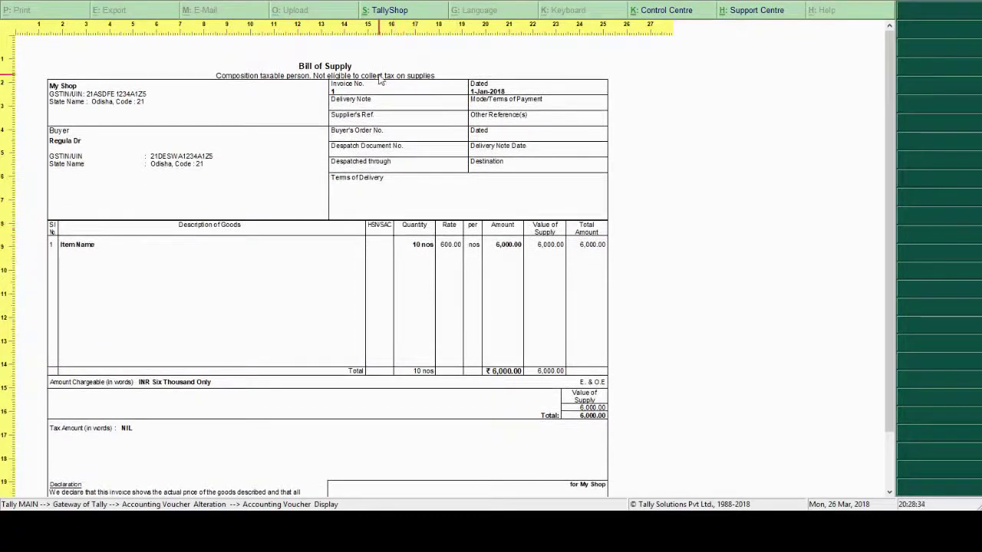
scroll(318, 273, "down", 5)
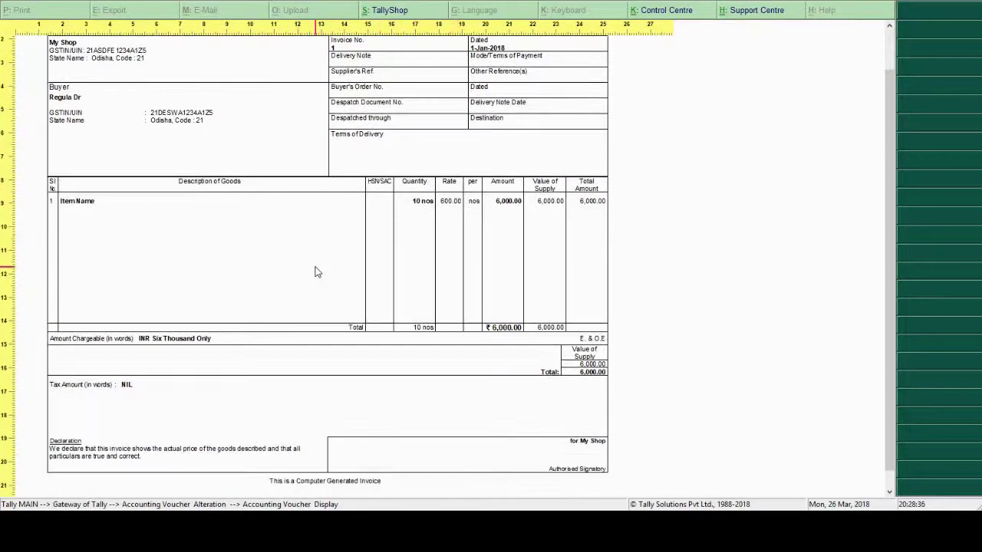
scroll(664, 287, "down", 2)
scroll(664, 288, "up", 5)
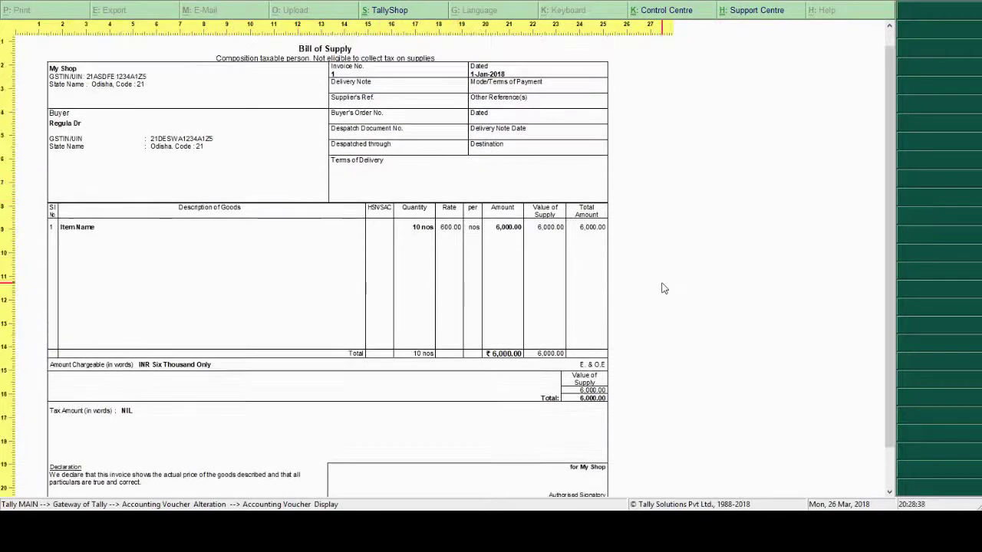
scroll(665, 288, "up", 2)
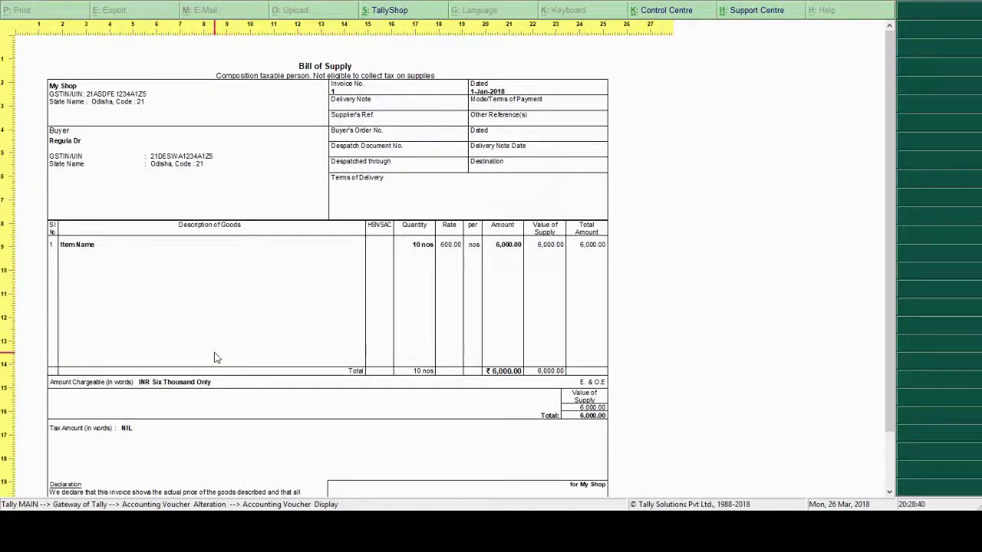
scroll(675, 356, "down", 1)
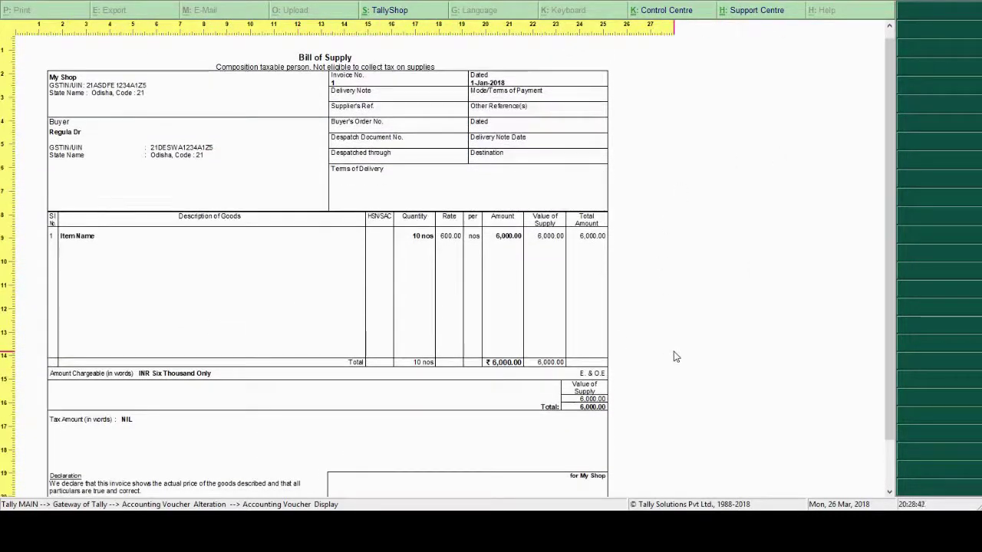